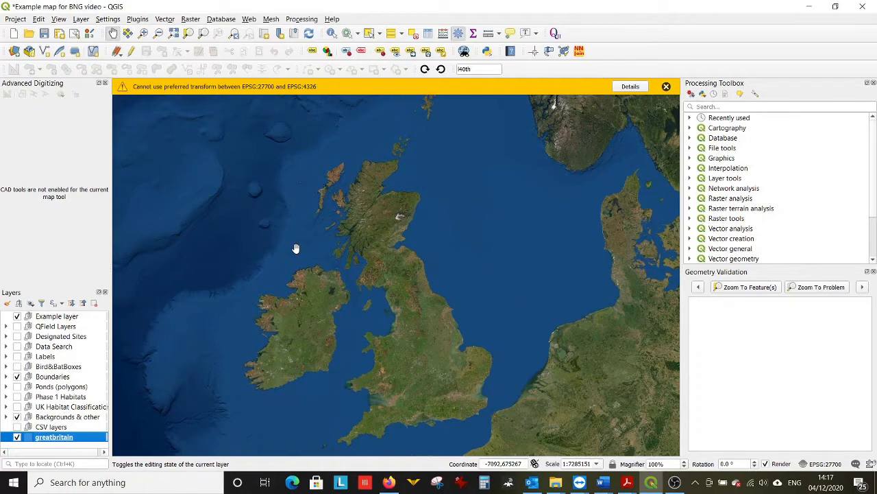
Locate the already entered postcode on the map and frame the stadium with its surrounding streets.
left_click(482, 70)
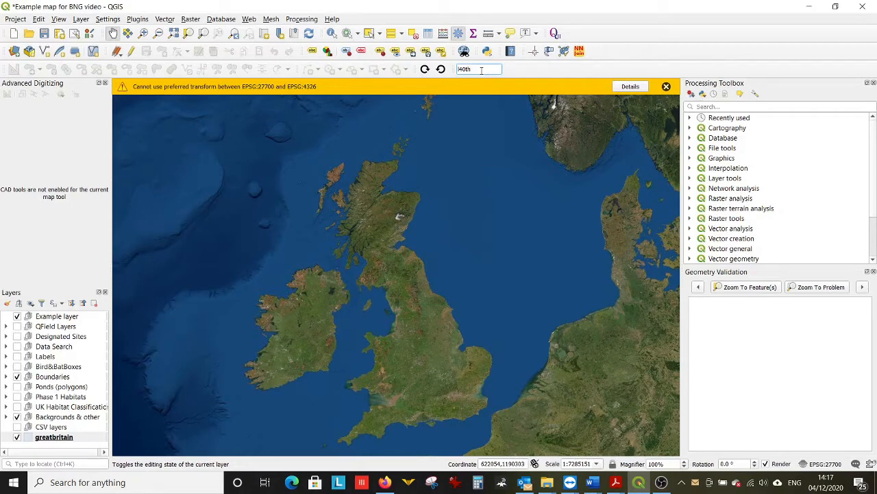
key("Return")
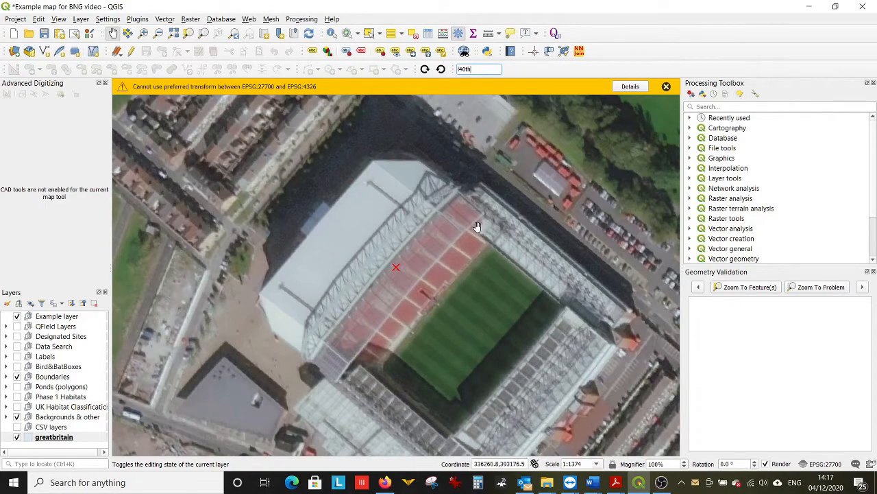
scroll(480, 232, "down", 1)
left_click_drag(487, 236, 415, 261)
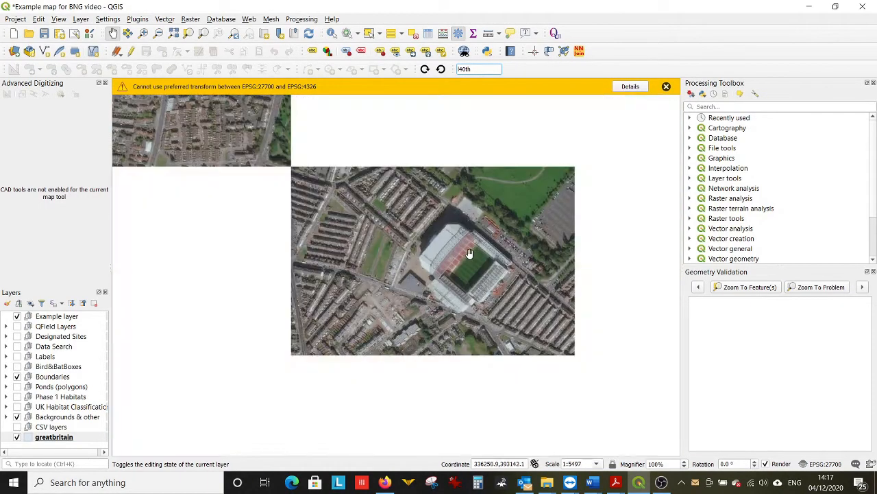
Start a new shapefile layer in the Example layer group, named "Site boundary example", with Polygon geometry.
left_click(76, 318)
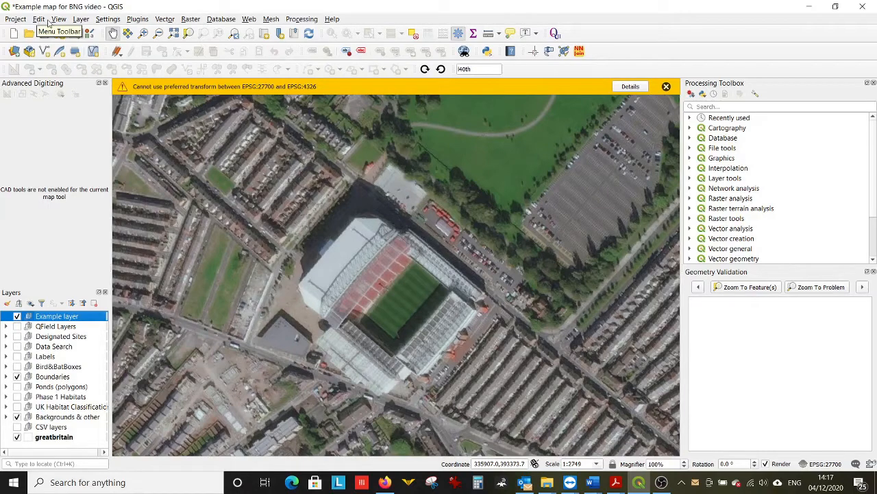
left_click(76, 24)
mouse_move(96, 46)
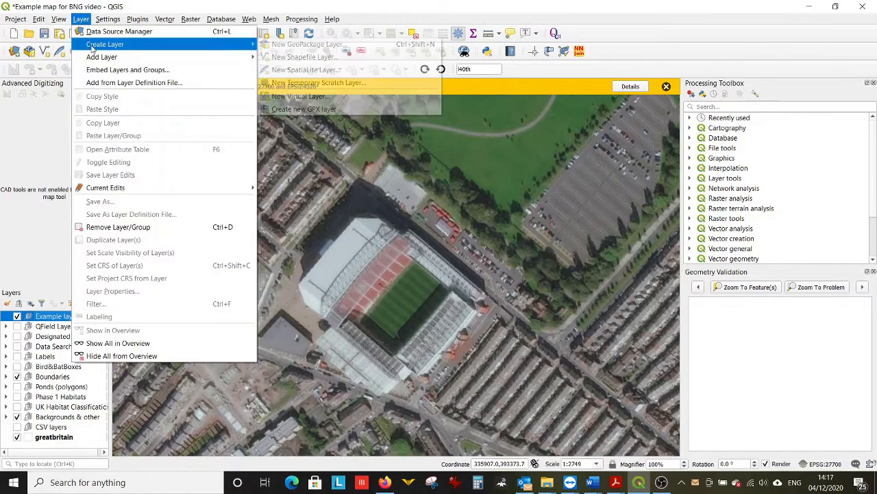
left_click(301, 57)
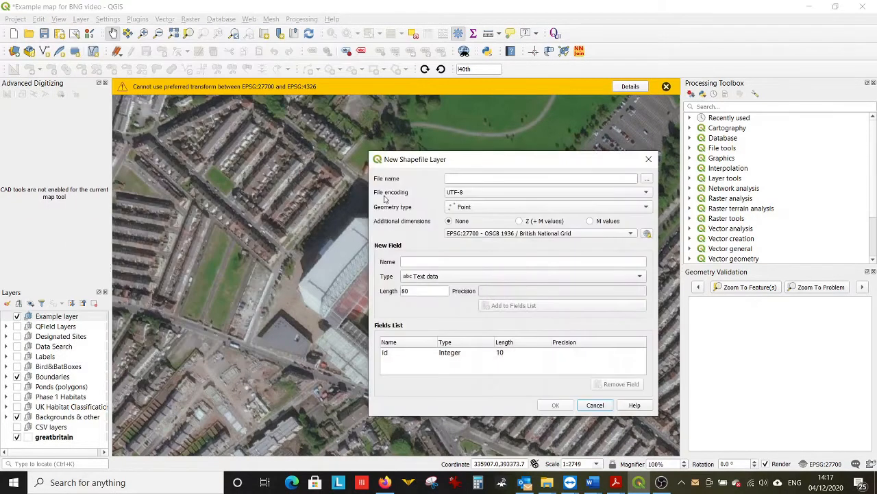
left_click(483, 179)
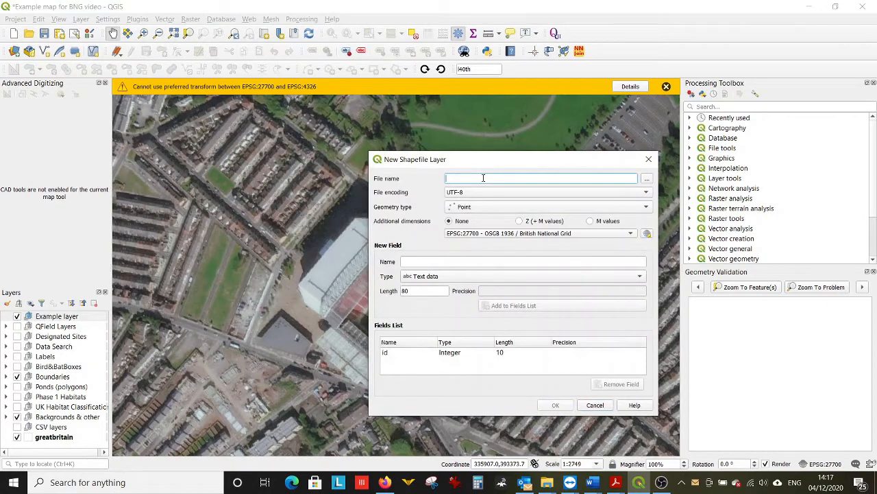
type("Site boundary example")
left_click(477, 208)
left_click(476, 239)
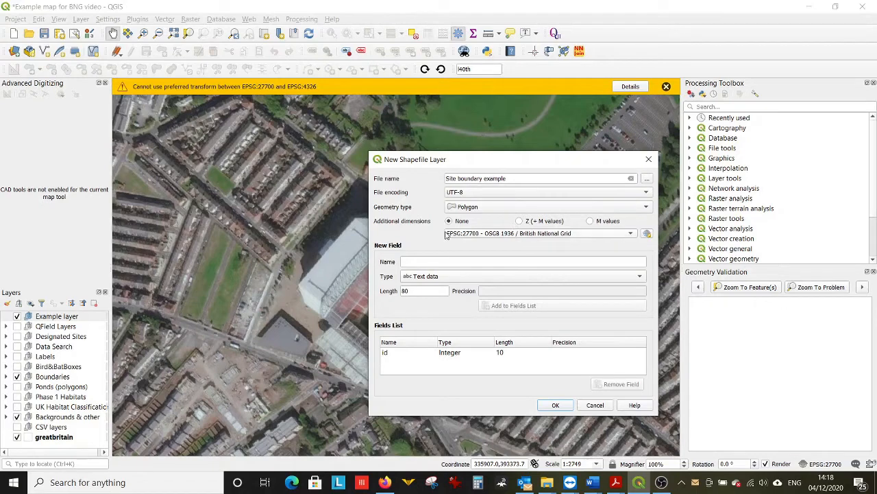
Add a text field named Ref to the new shapefile's fields and create the layer.
left_click(425, 261)
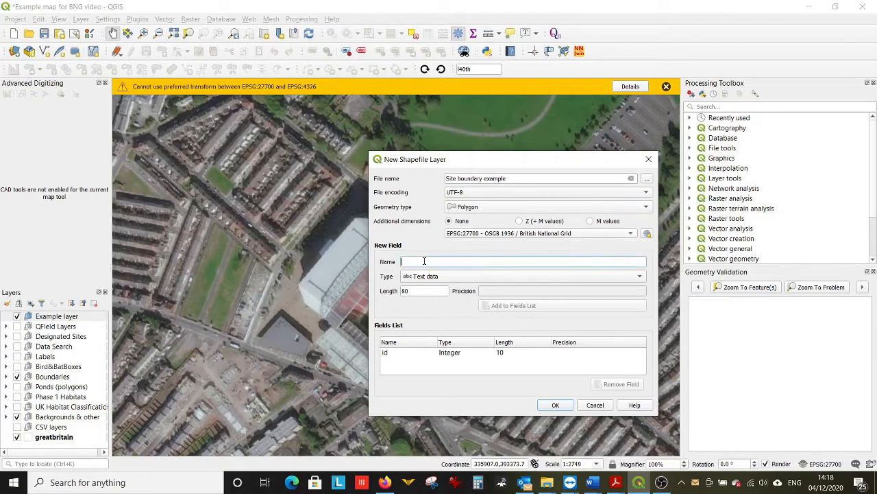
type("Ref")
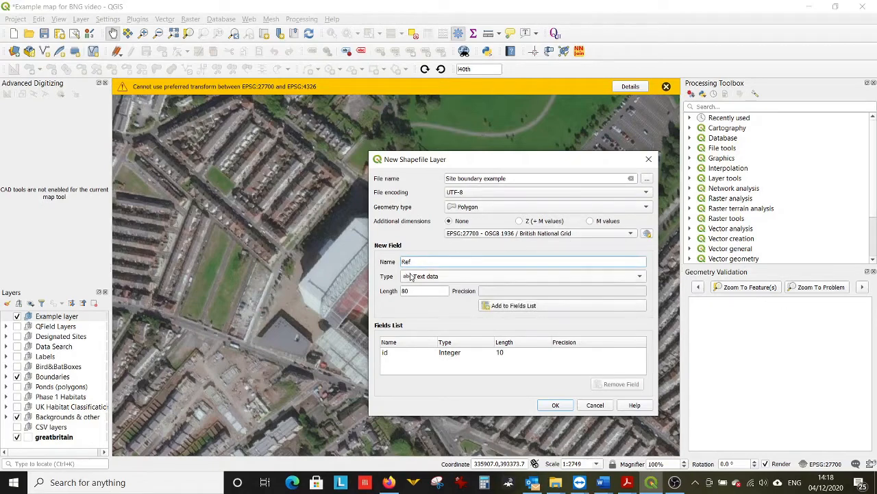
left_click(492, 310)
left_click(559, 408)
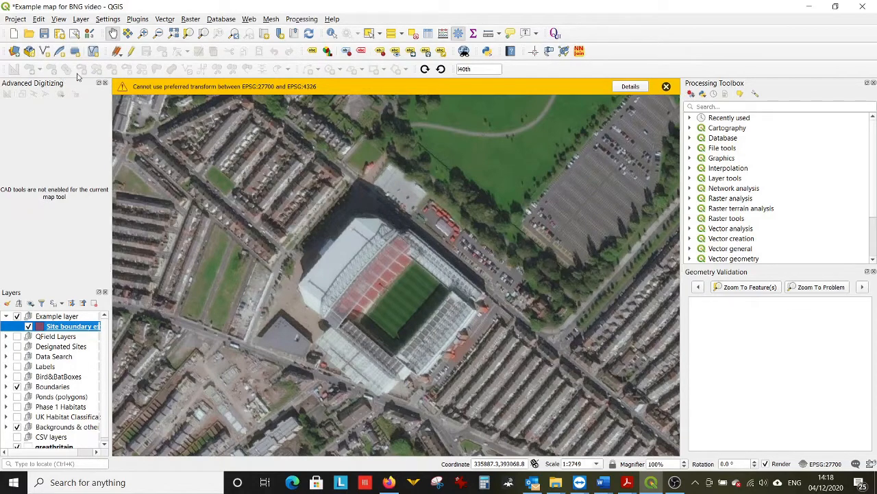
Enable editing on the site boundary layer and draw a polygon around the stadium's pitch, accepting its attributes.
left_click(130, 51)
left_click(161, 52)
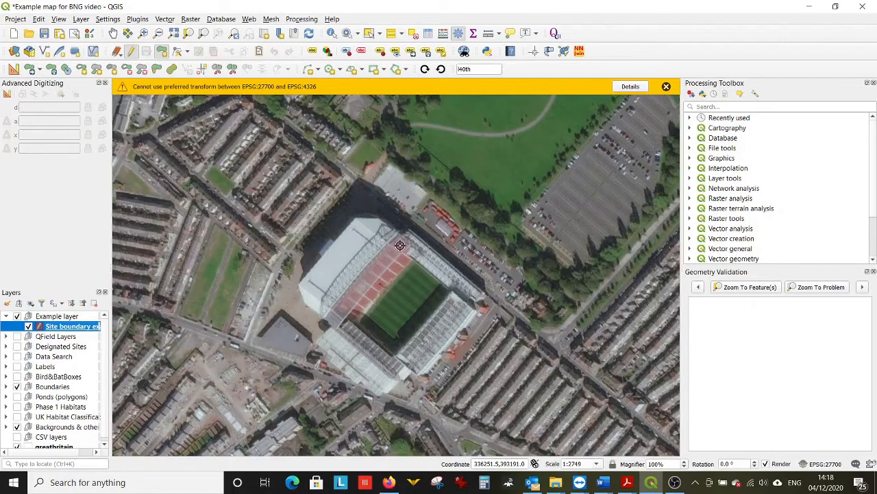
left_click(352, 323)
left_click(394, 355)
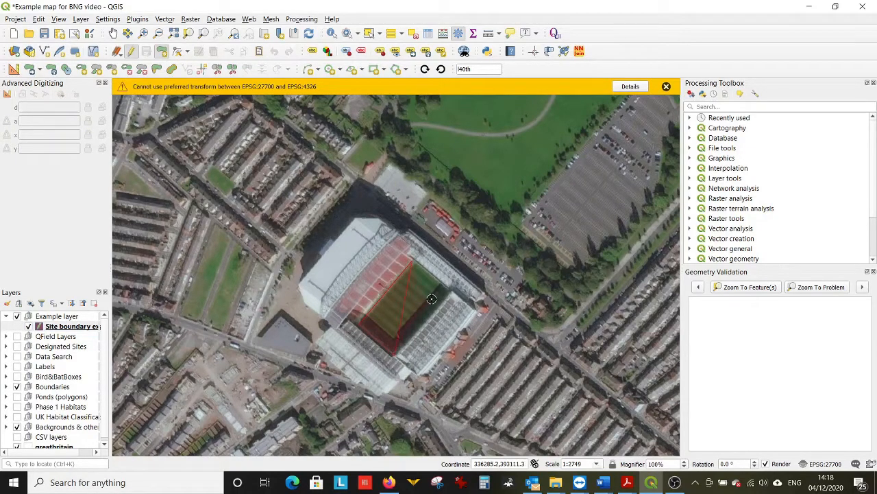
left_click(451, 291)
right_click(451, 292)
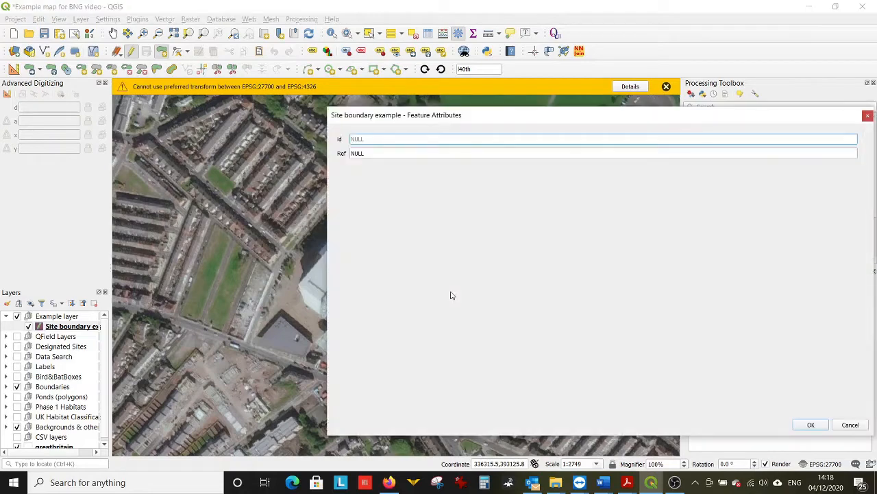
key("Tab")
key("Return")
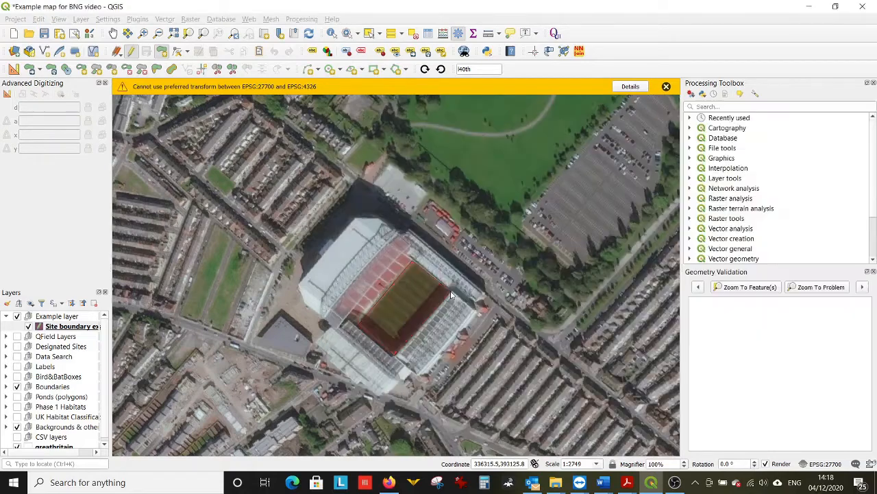
Draw a second polygon over the rectangular paved area northeast of the stadium, set its Ref to 1, and save the layer edits.
scroll(417, 276, "down", 1)
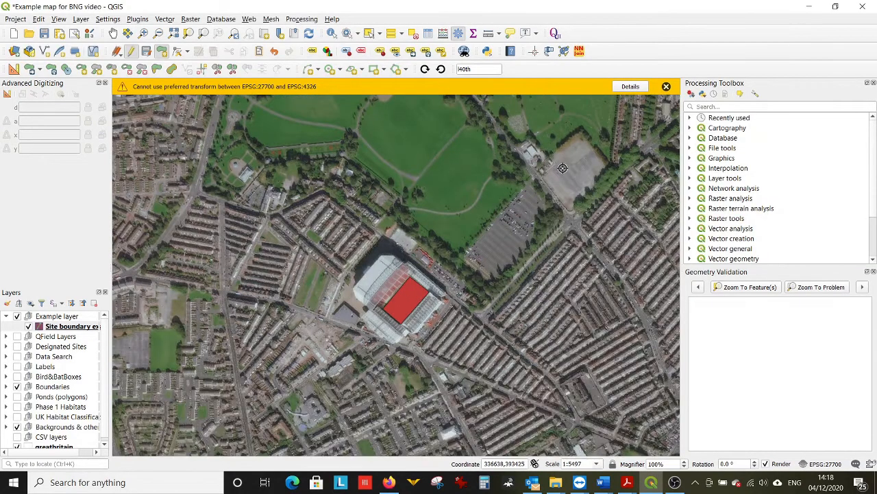
left_click(541, 171)
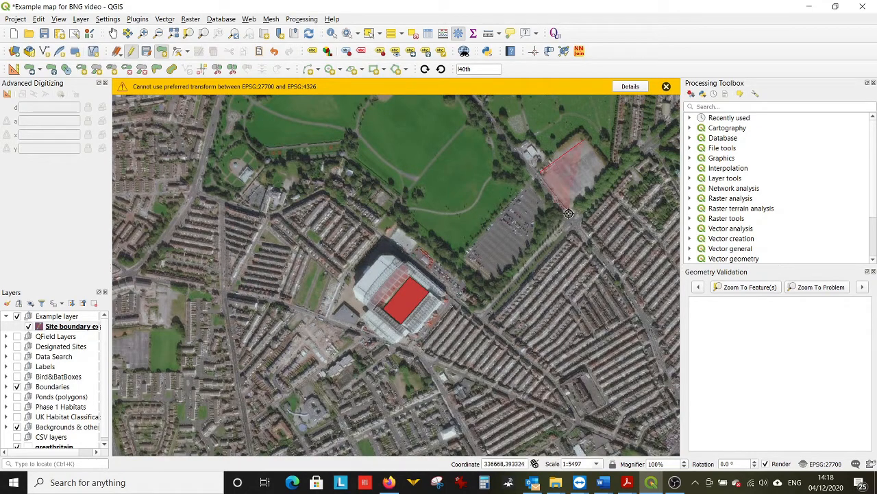
left_click(570, 212)
left_click(611, 178)
right_click(611, 178)
key("Tab")
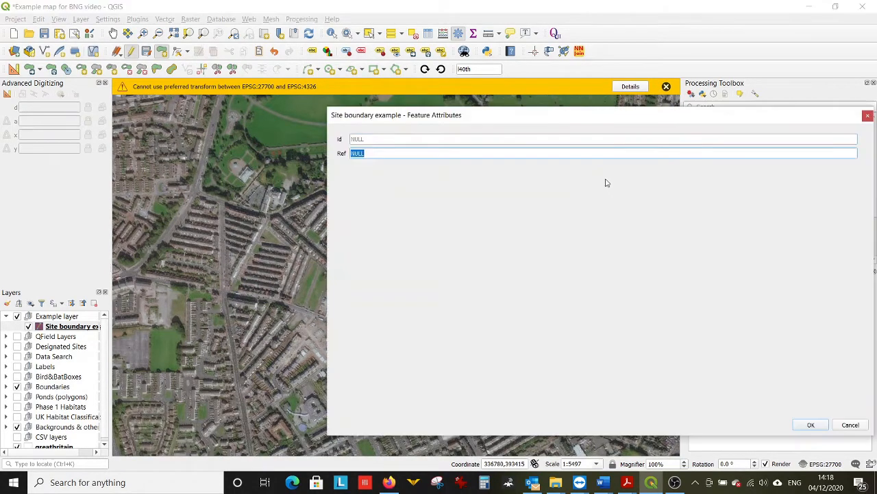
type("1")
left_click(806, 427)
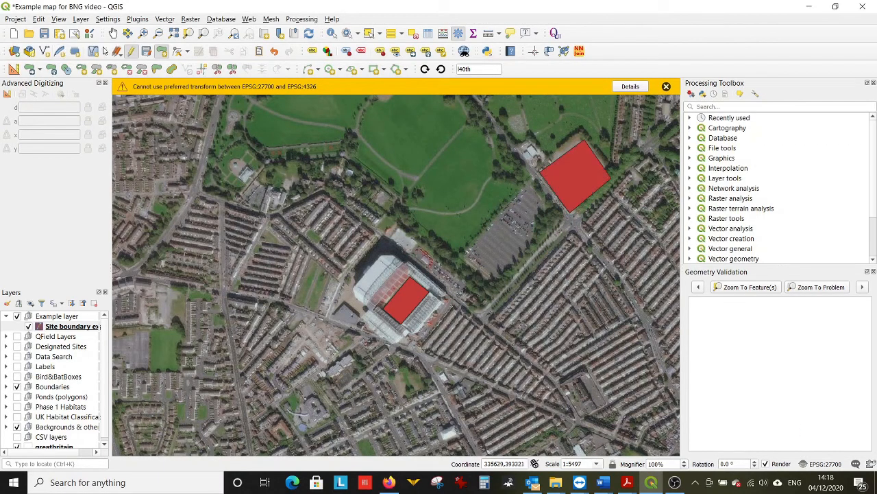
left_click(146, 51)
Start a new point shapefile layer named "Ponds" in the Example layer group.
left_click(65, 318)
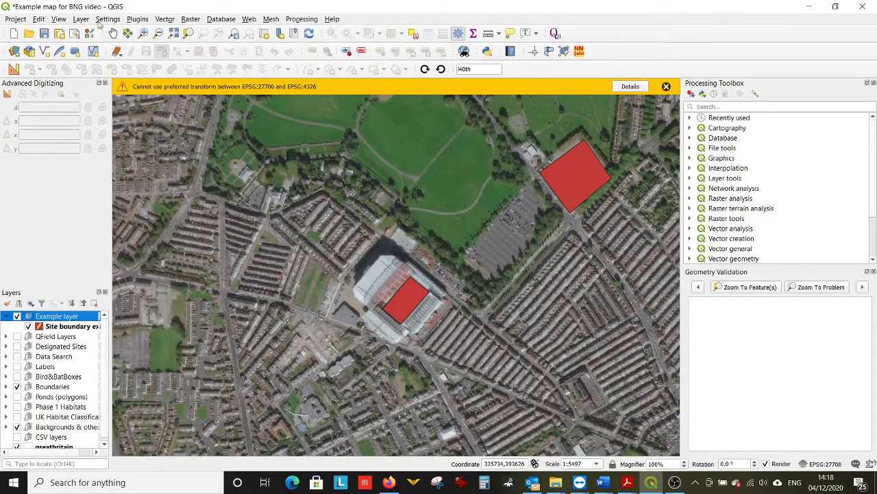
left_click(84, 20)
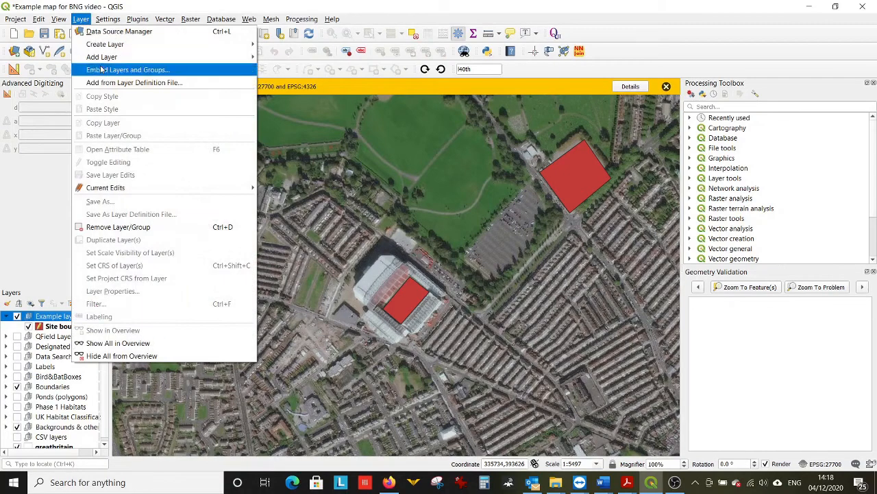
mouse_move(110, 57)
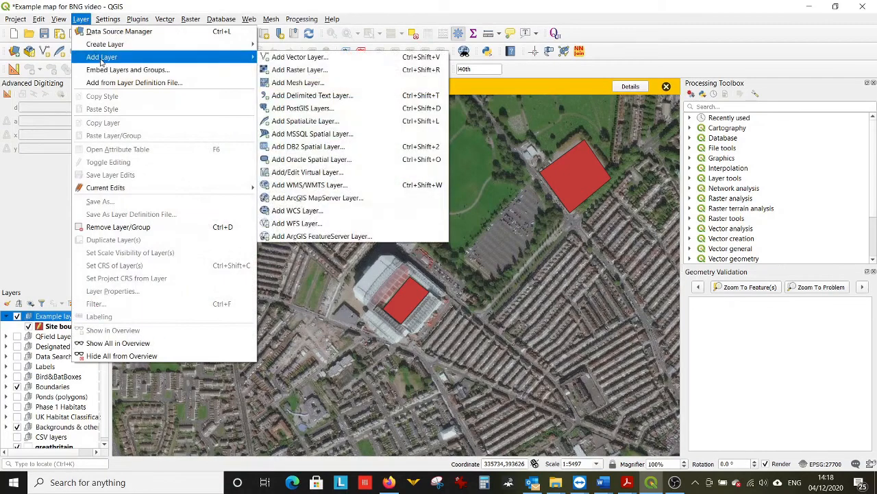
mouse_move(250, 44)
left_click(284, 58)
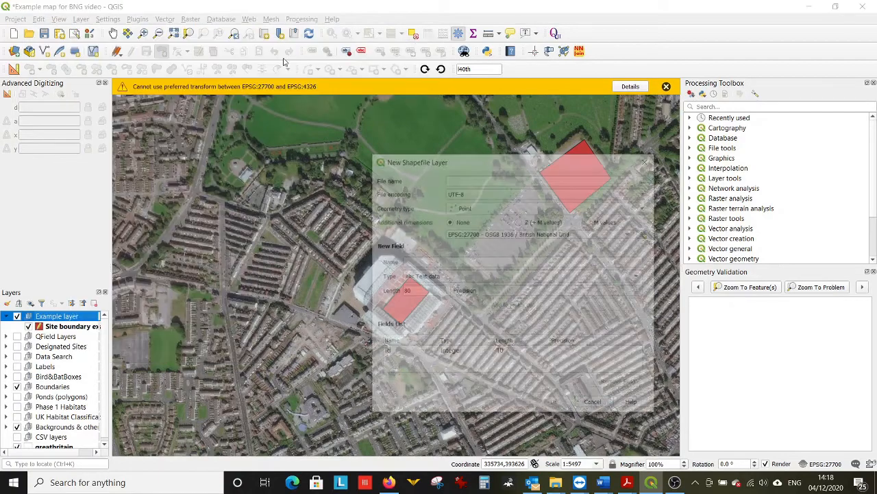
left_click(488, 177)
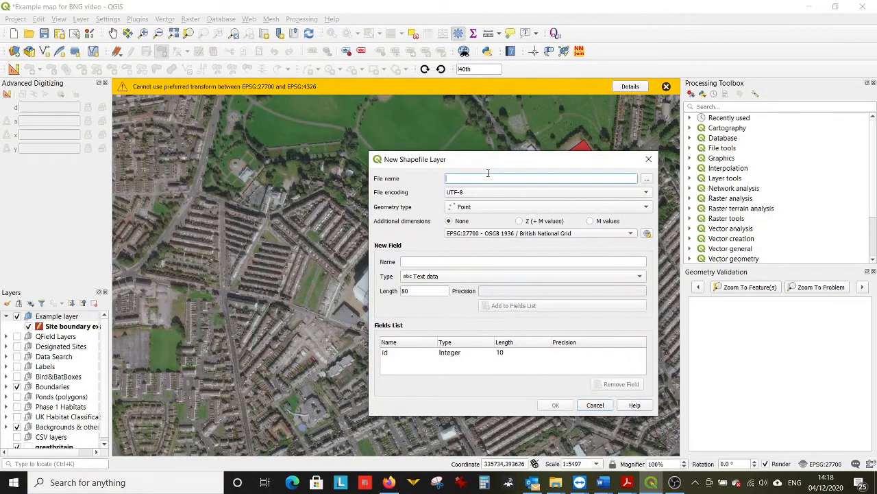
type("Poi")
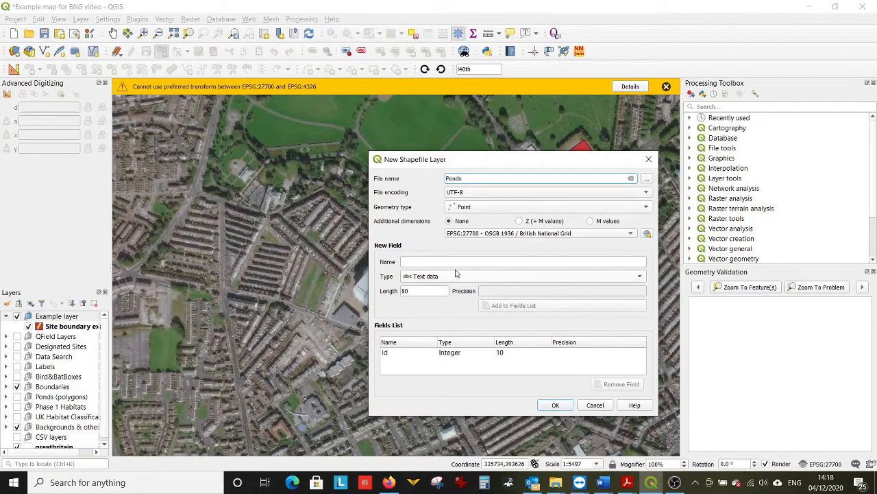
Add a text field named Ref to the Ponds shapefile and create the layer.
left_click(455, 261)
type("Ref")
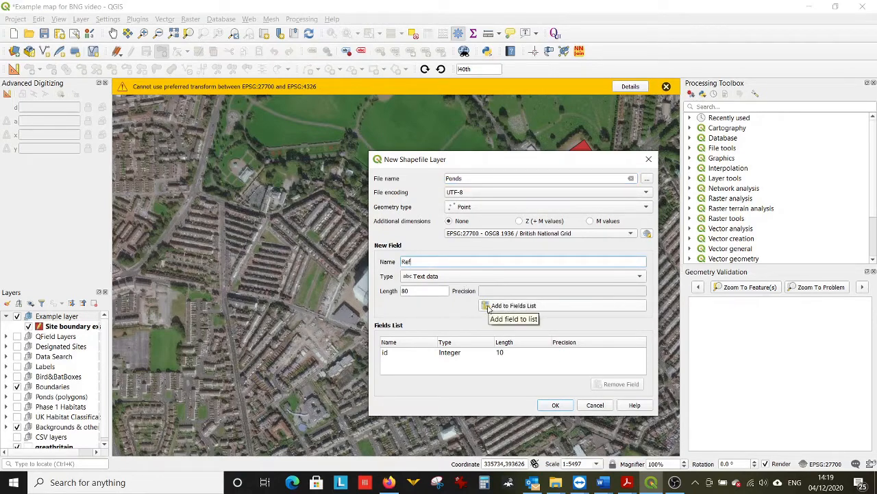
left_click(488, 309)
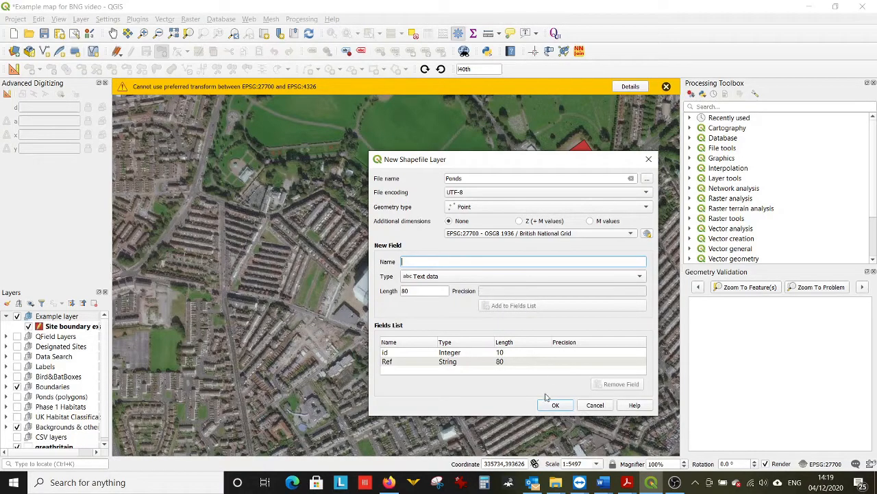
left_click(554, 405)
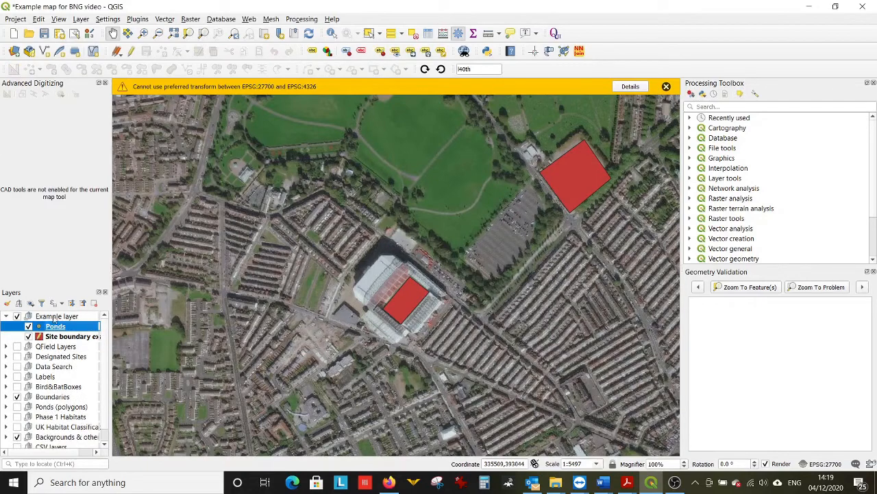
Open the Ponds layer's symbology and set its marker colour to bright light blue.
double_click(52, 328)
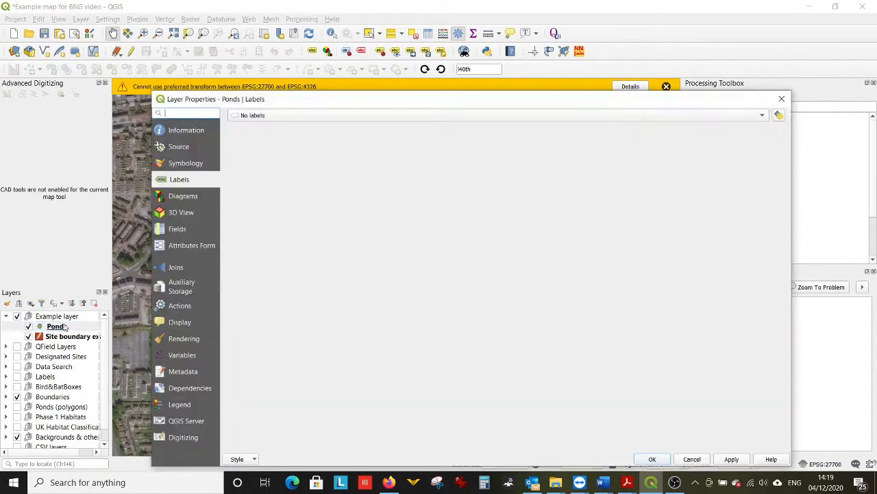
left_click(187, 162)
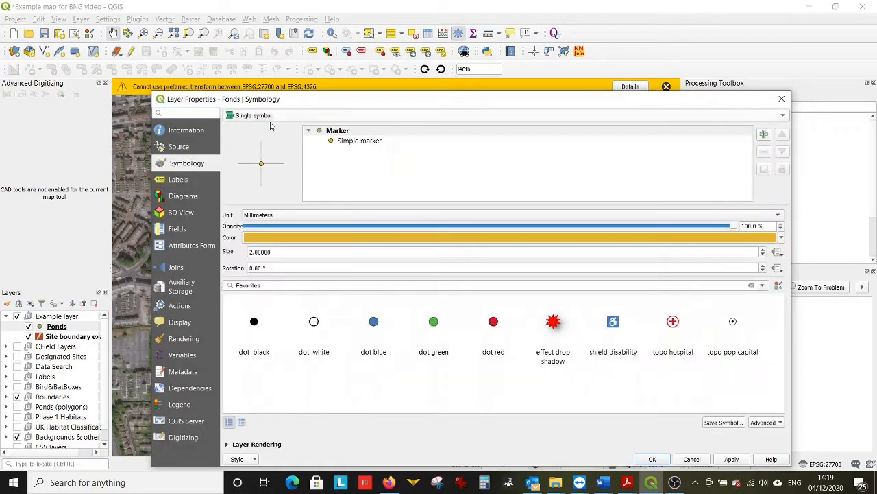
left_click(782, 237)
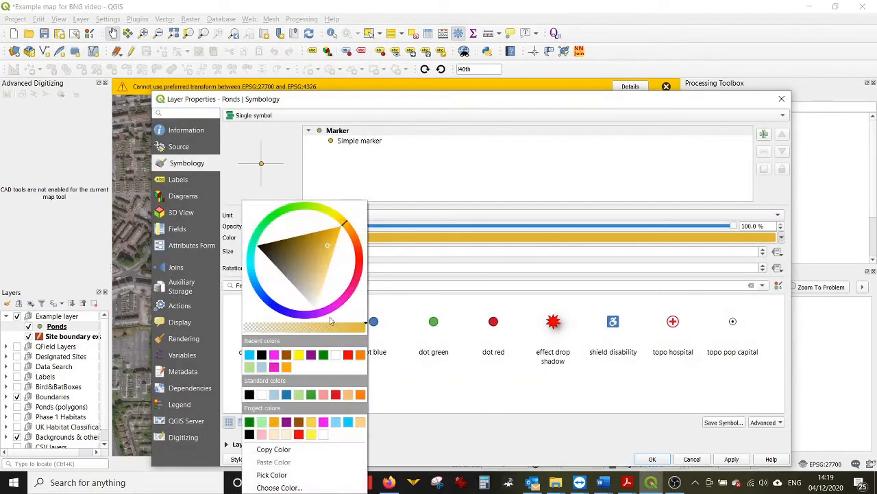
left_click(249, 354)
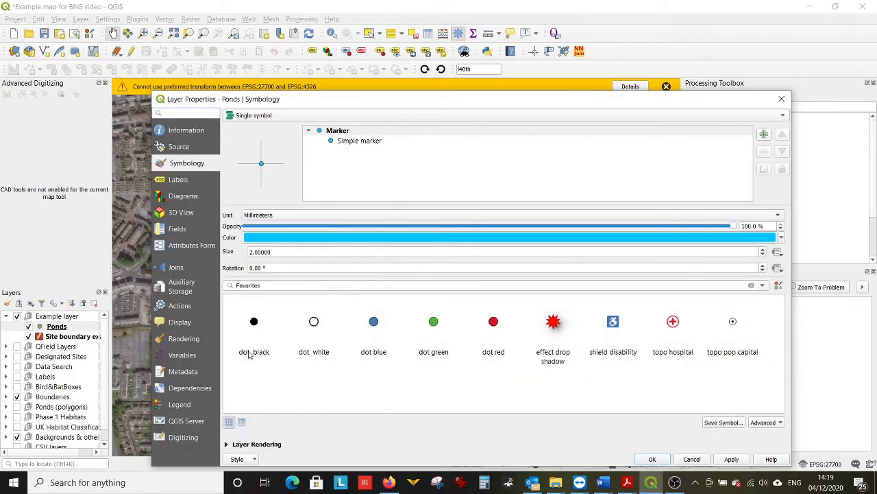
Set the Ponds layer to single labels that use the Ref field as their value.
left_click(177, 183)
left_click(319, 117)
left_click(314, 127)
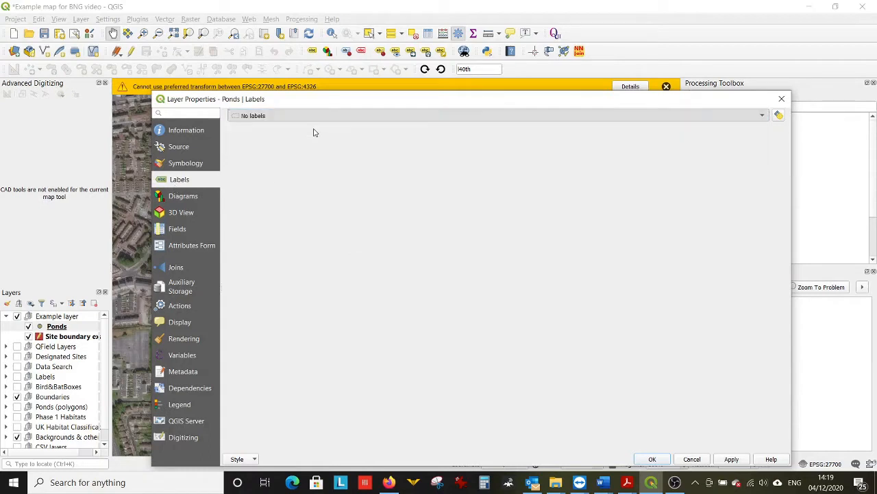
left_click(762, 130)
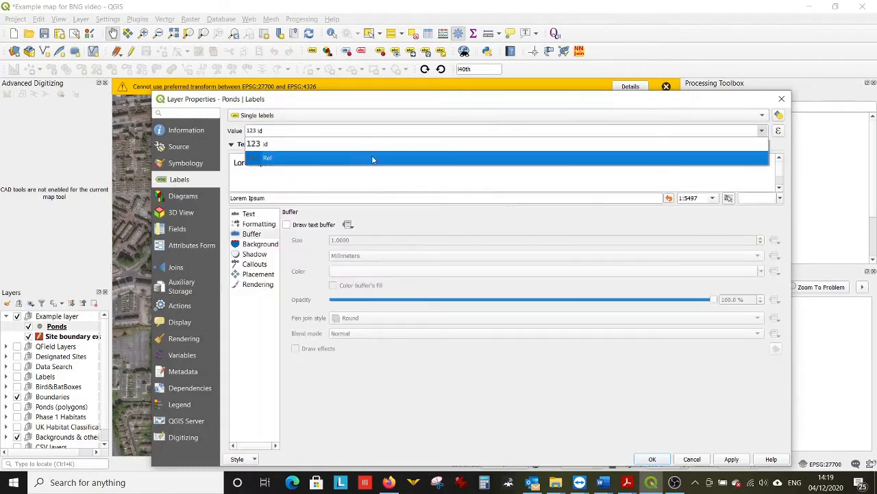
left_click(370, 160)
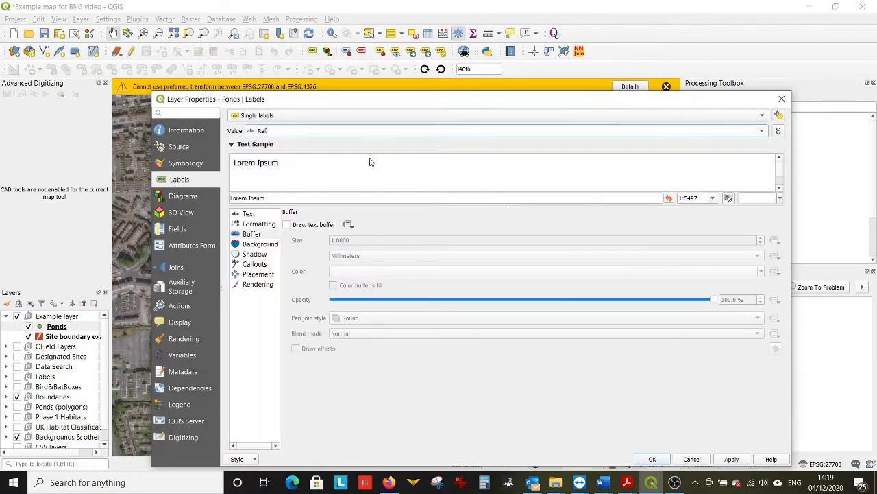
Turn on a text buffer of 0.5 millimetres for the Ponds labels and apply the layer properties.
left_click(296, 226)
double_click(352, 240)
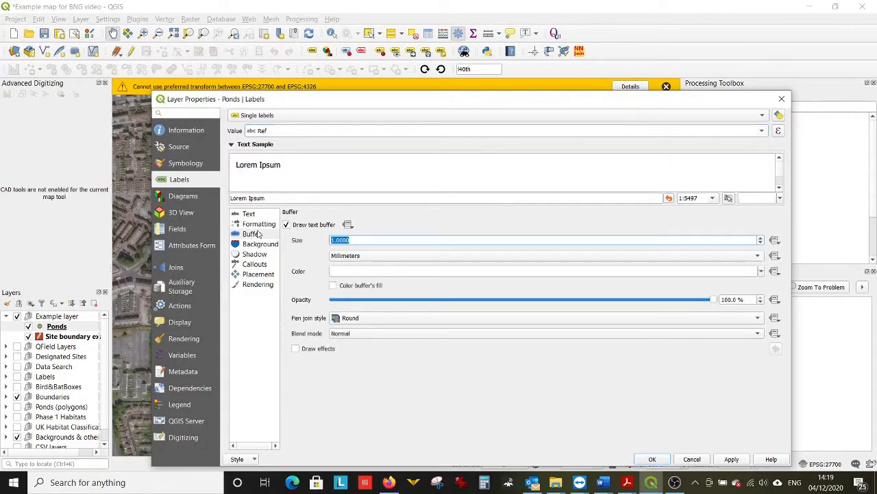
type("0.5")
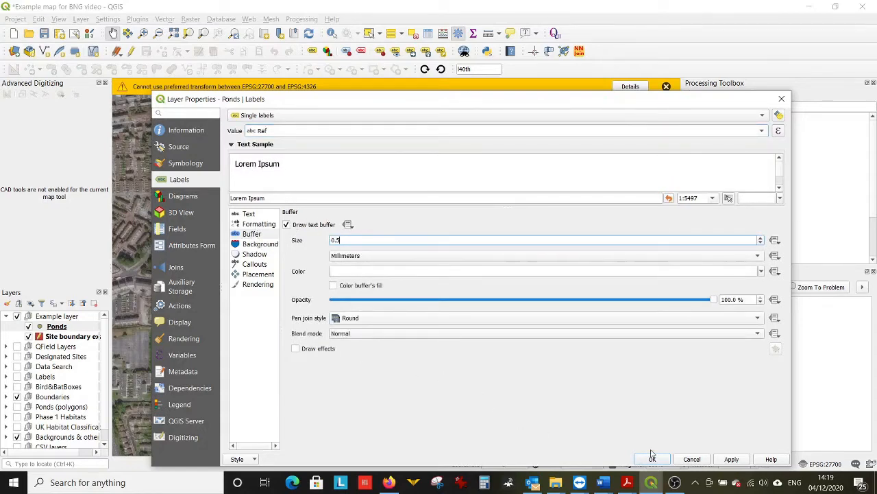
left_click(652, 459)
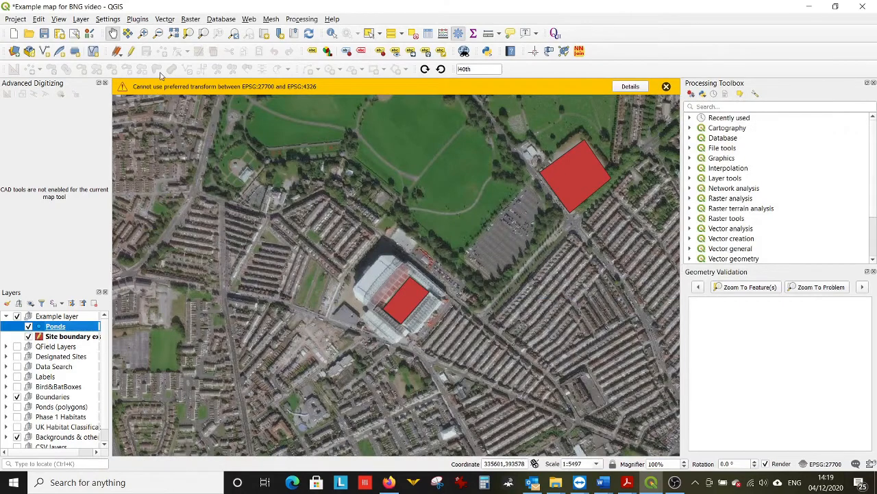
Start editing the Ponds layer and add a point just north of the stadium with Ref Pond 01.
left_click(130, 51)
left_click(161, 51)
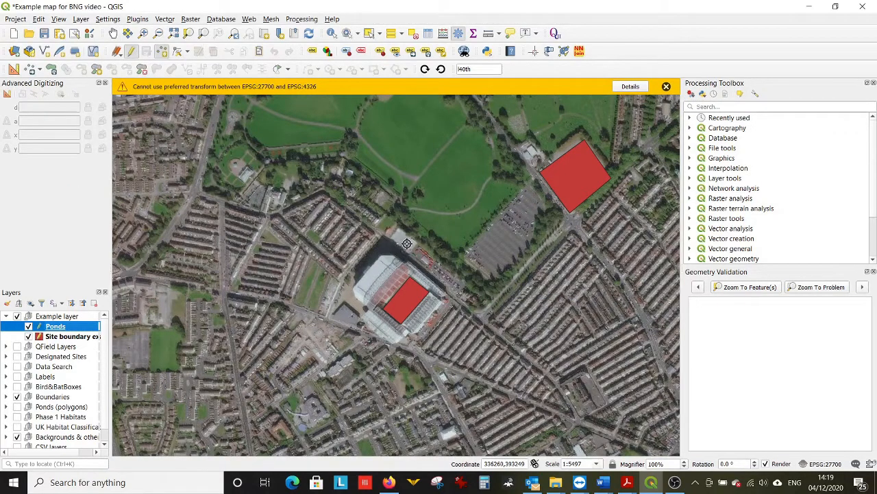
left_click(406, 244)
type("Pond")
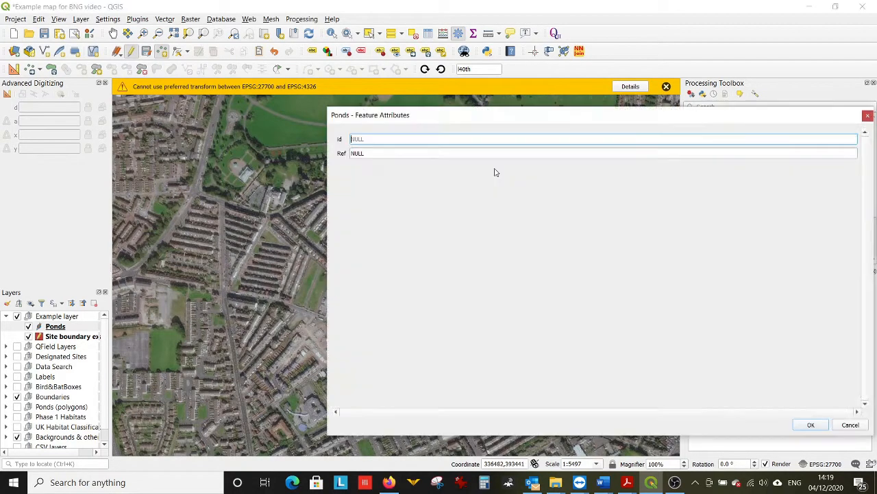
Add four more pond points around the stadium with Refs Pond 02, Pond 03, Pond 04 and Pond 05, and save the layer edits.
key("Tab")
type("P")
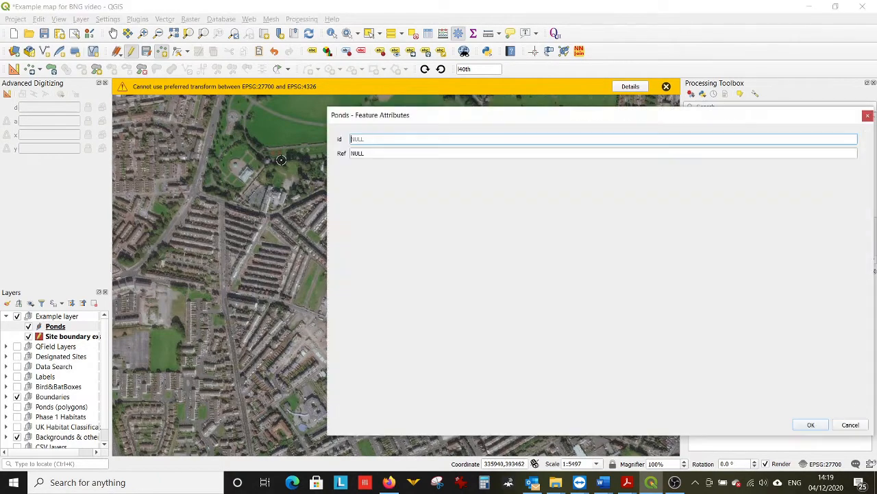
key("Tab")
type("P")
key("Tab")
type("P")
key("Tab")
type("P")
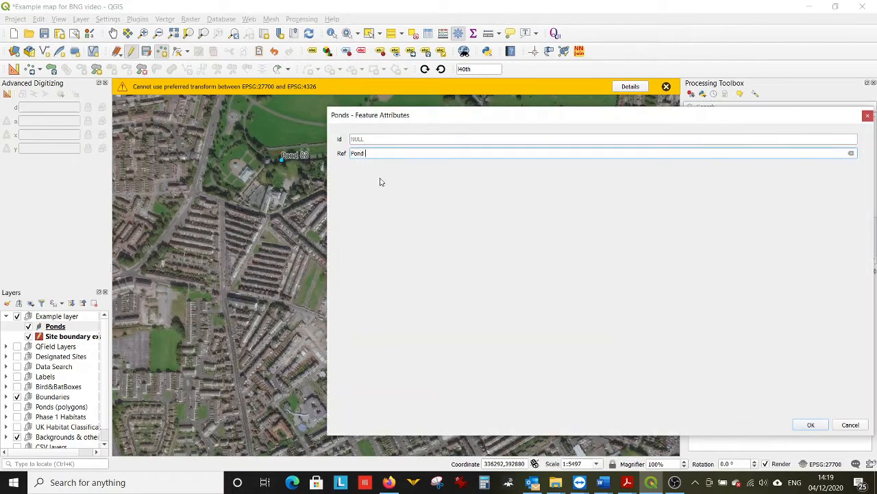
key("Return")
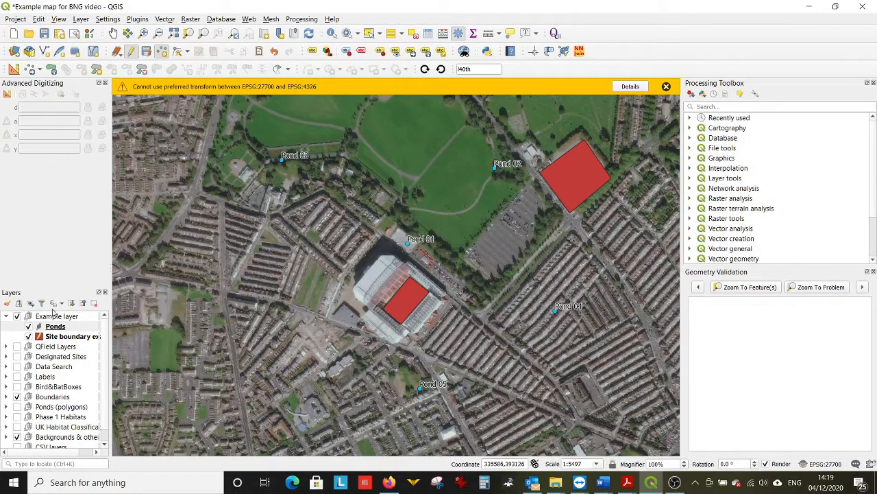
left_click(146, 52)
Open the Field Calculator for the Ponds layer and set up a new virtual field named Distance.
left_click(71, 329)
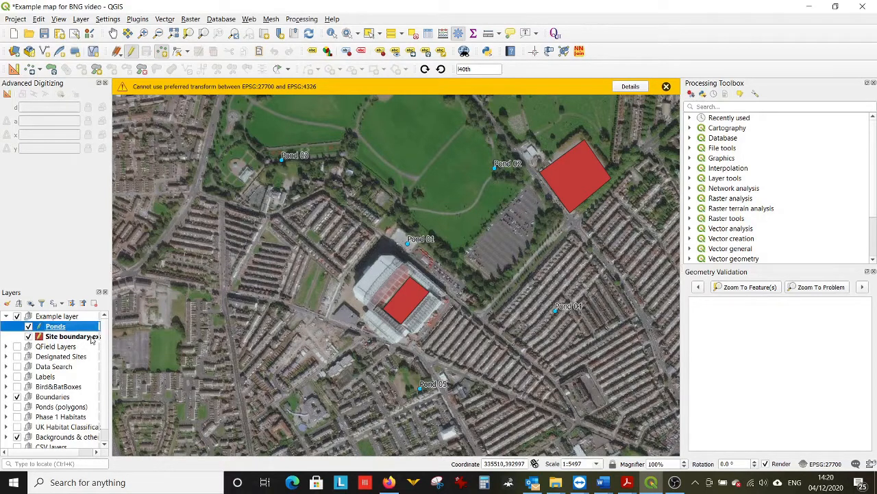
left_click(443, 38)
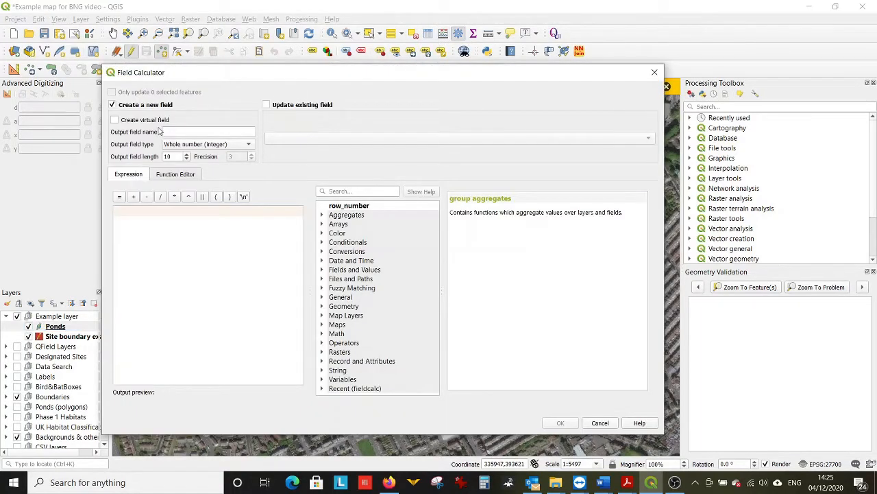
left_click(114, 119)
left_click(189, 133)
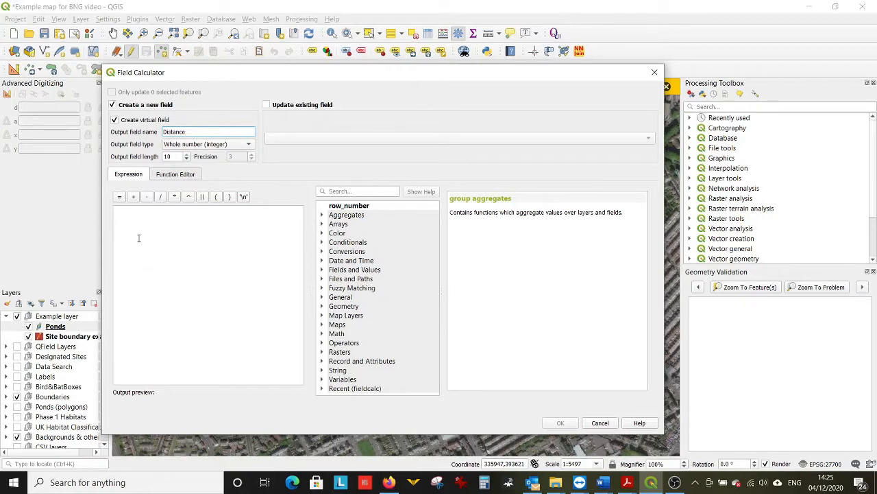
Begin the field expression with the distance function from the Geometry functions.
left_click(127, 216)
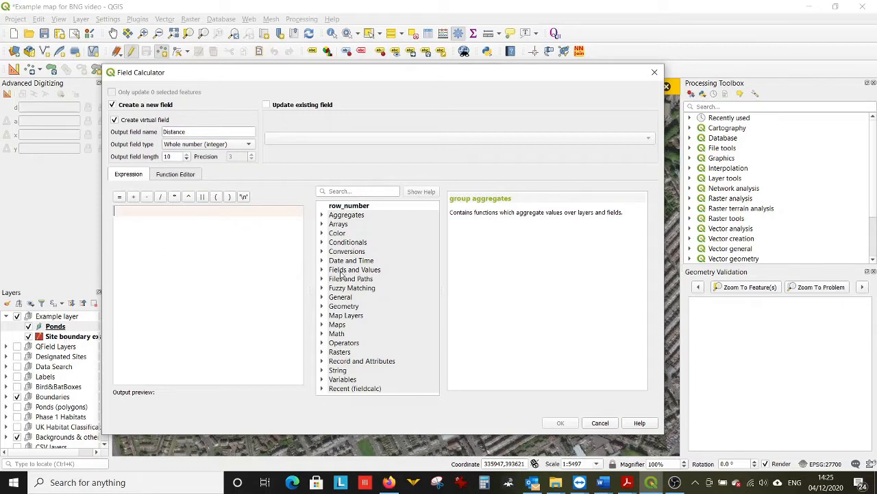
left_click(323, 306)
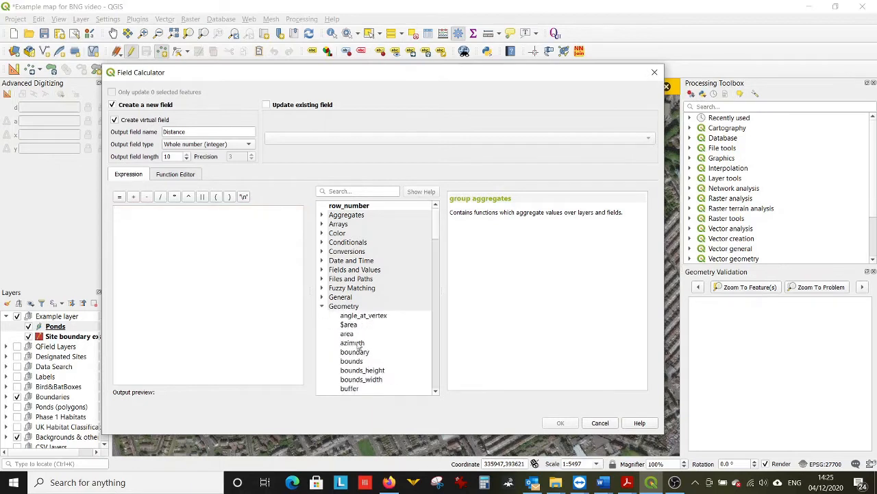
scroll(358, 348, "down", 4)
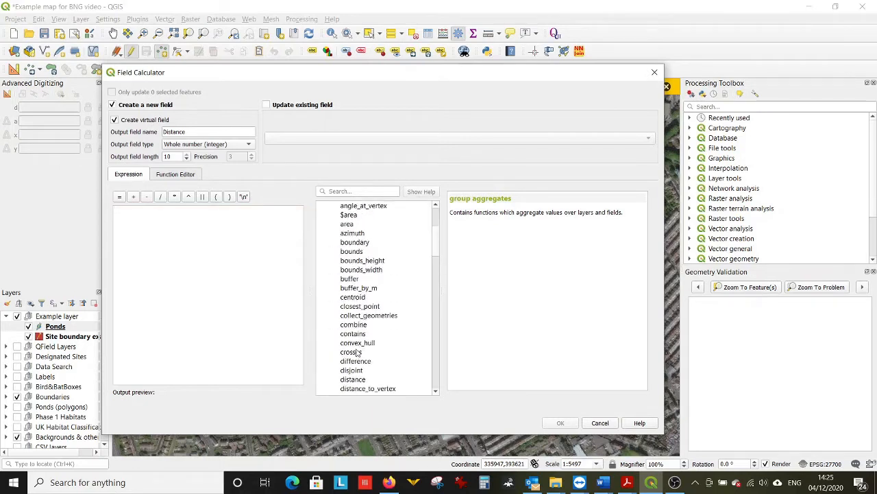
scroll(358, 350, "down", 1)
left_click(353, 352)
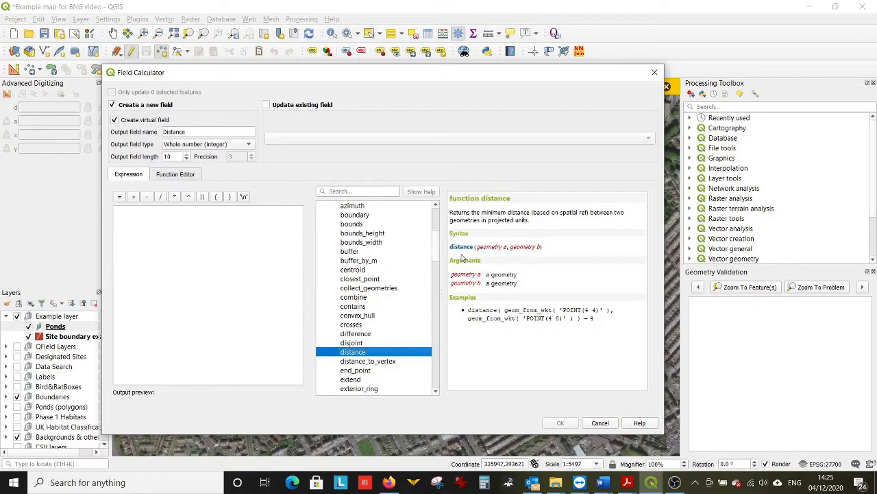
double_click(353, 352)
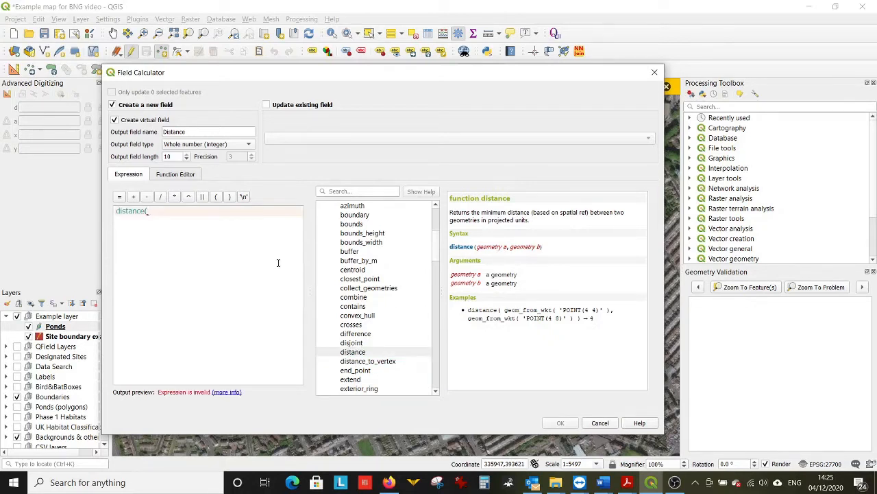
Add $geometry as the first argument of the distance function, followed by a comma.
scroll(368, 305, "down", 1)
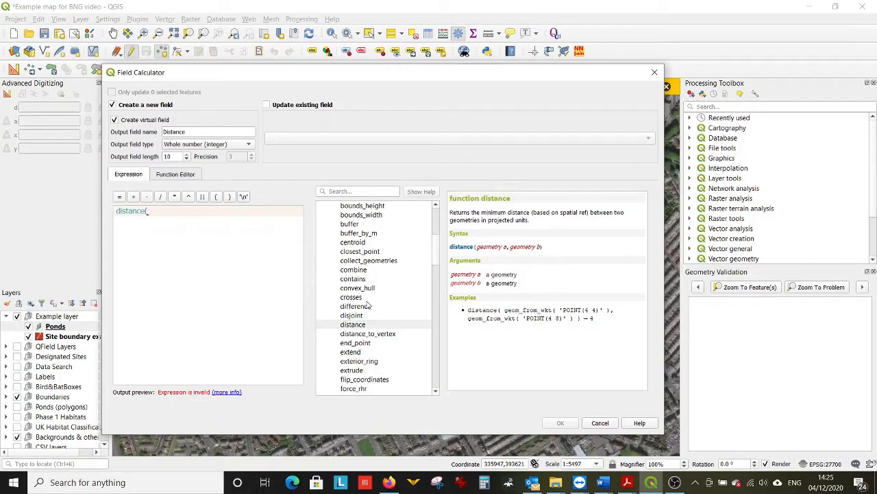
scroll(369, 305, "down", 4)
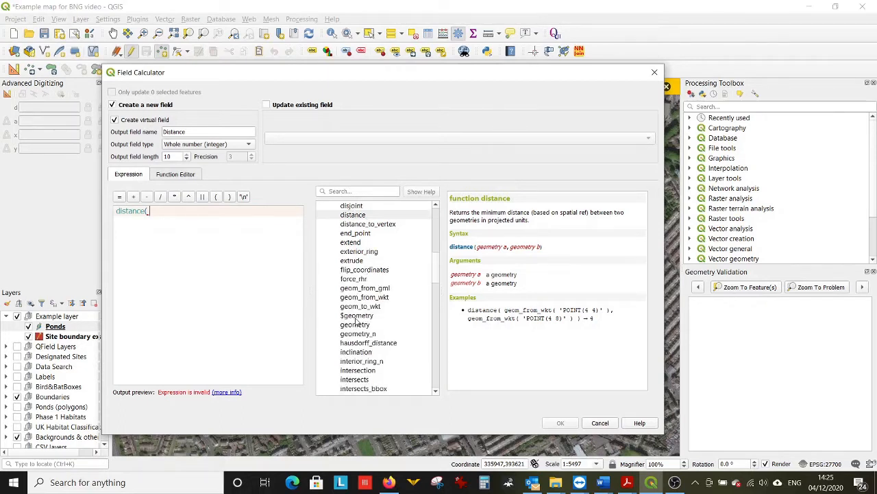
left_click(357, 315)
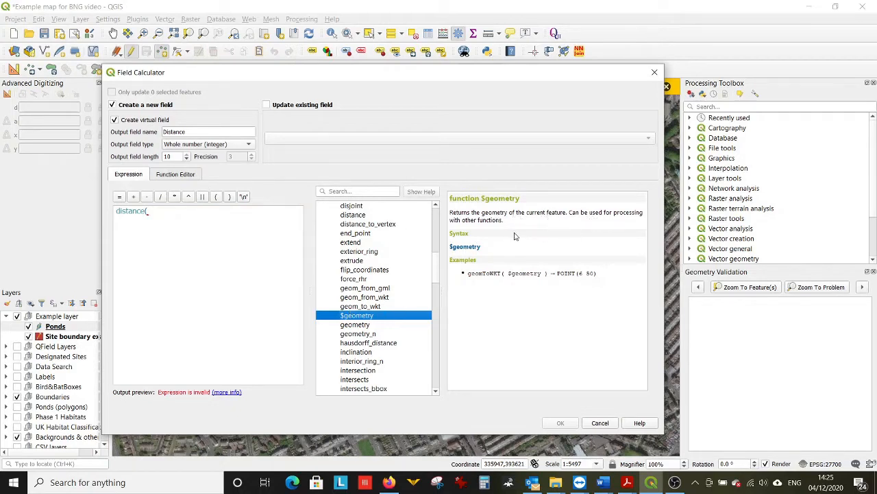
double_click(371, 317)
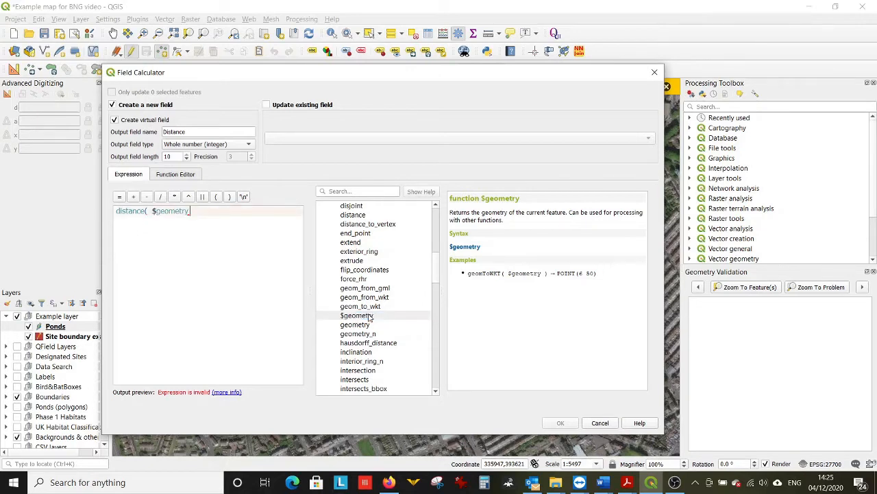
type(",")
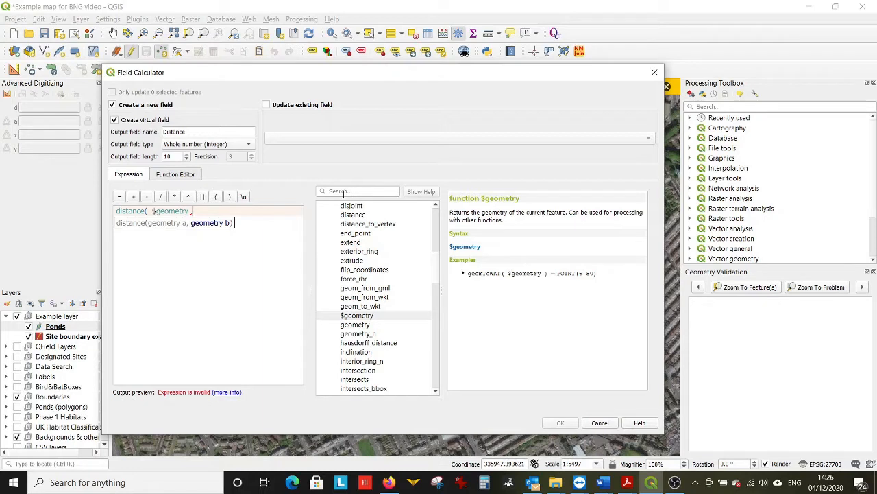
Begin the second distance argument with the geometry function, with get_feature nested inside it.
left_click(350, 325)
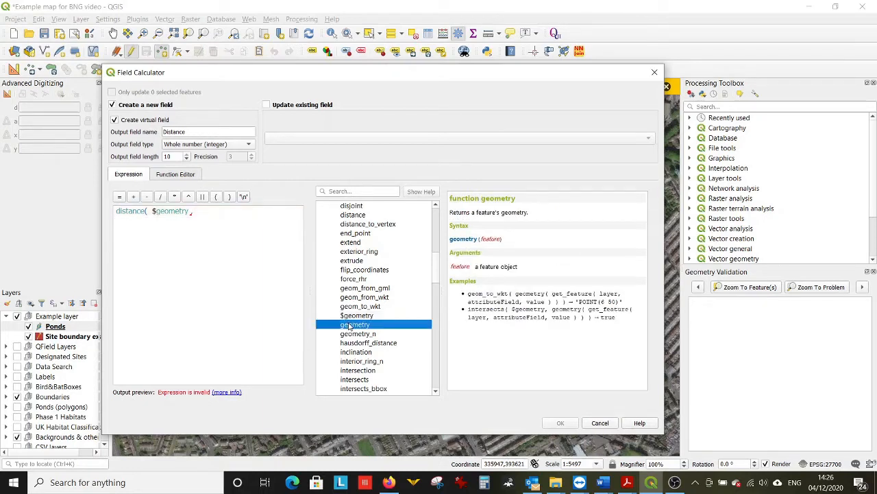
double_click(350, 325)
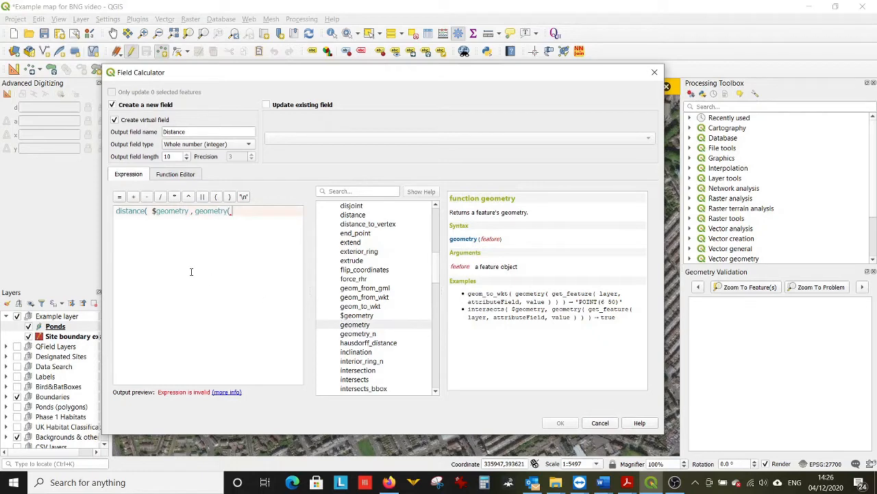
left_click(340, 194)
type("get")
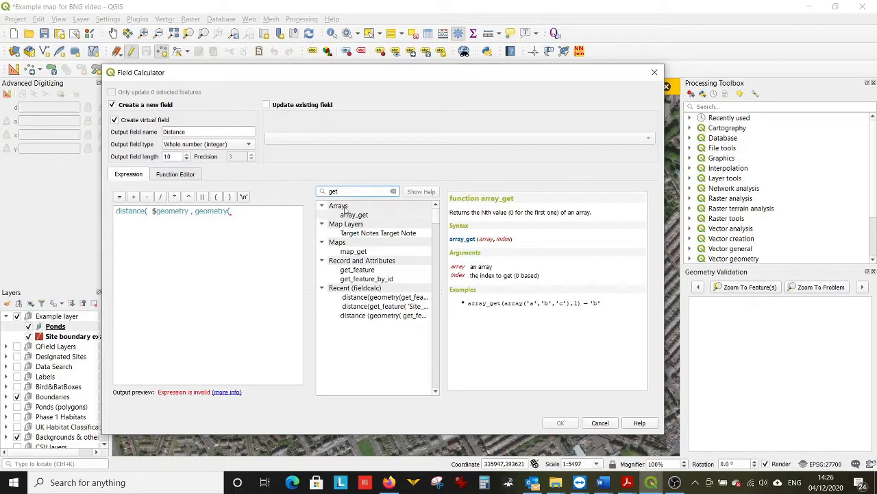
double_click(357, 269)
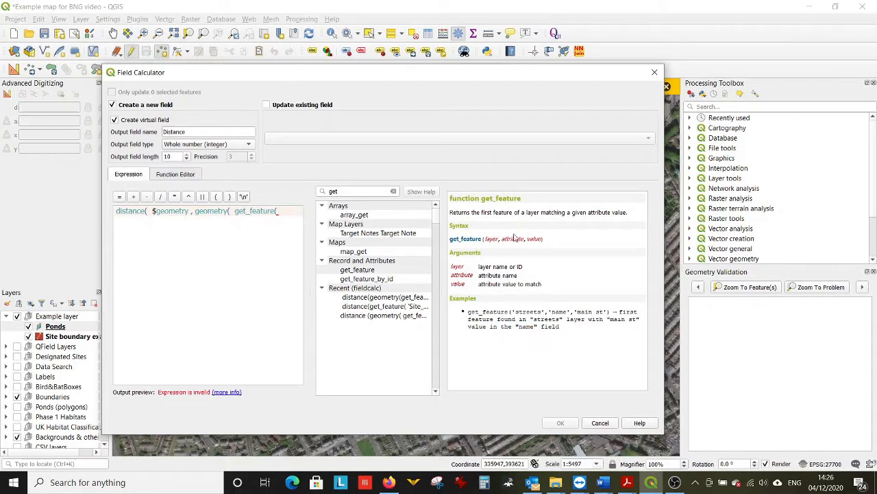
Insert the Site boundary example map layer as the layer argument of get_feature.
left_click(394, 192)
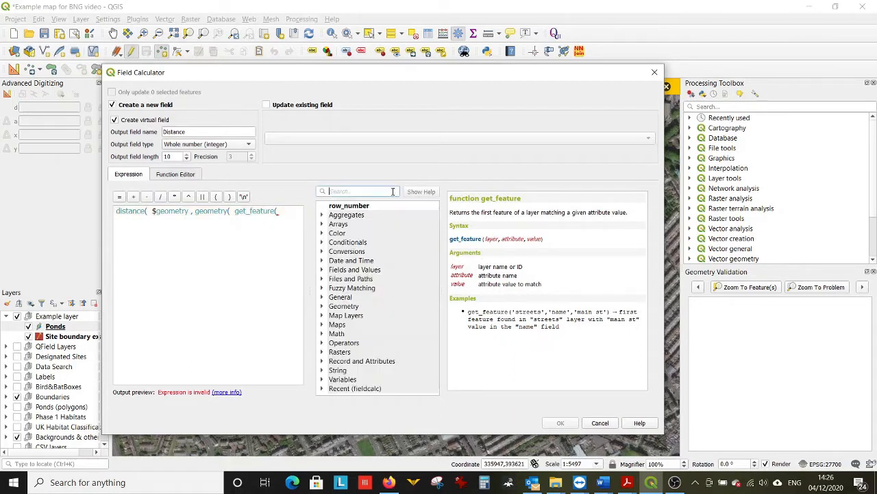
left_click(322, 317)
scroll(373, 343, "down", 7)
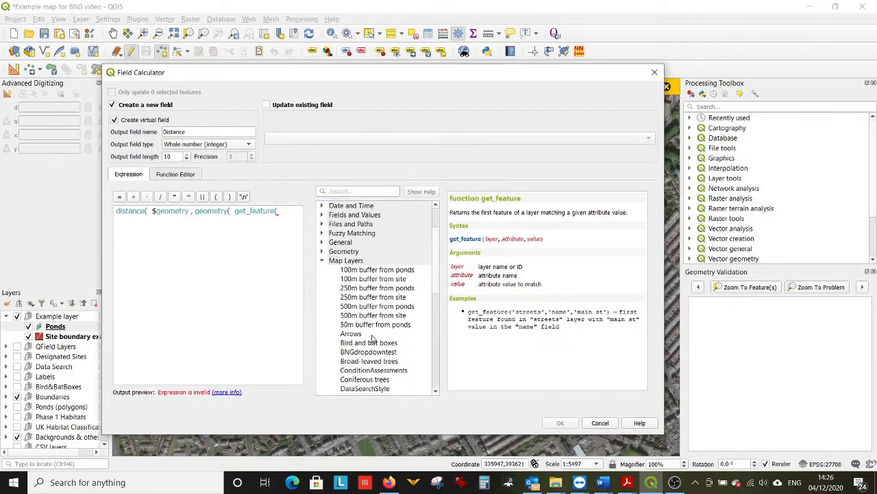
scroll(374, 343, "down", 3)
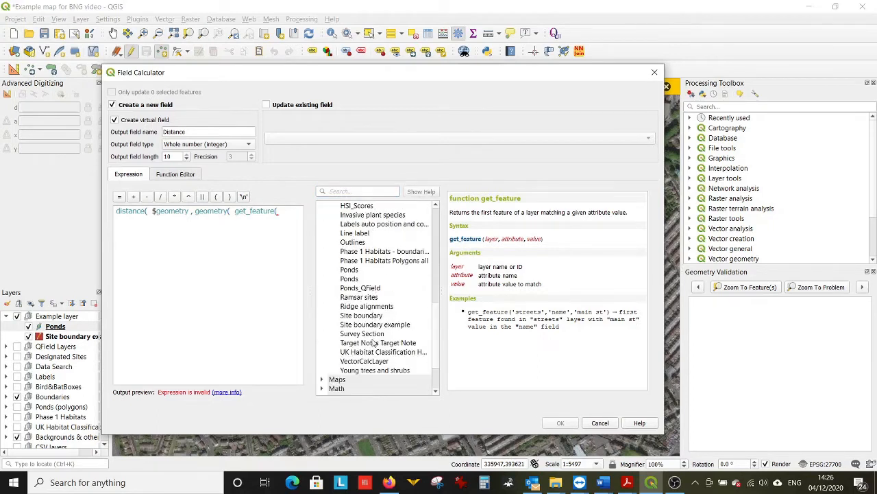
double_click(366, 326)
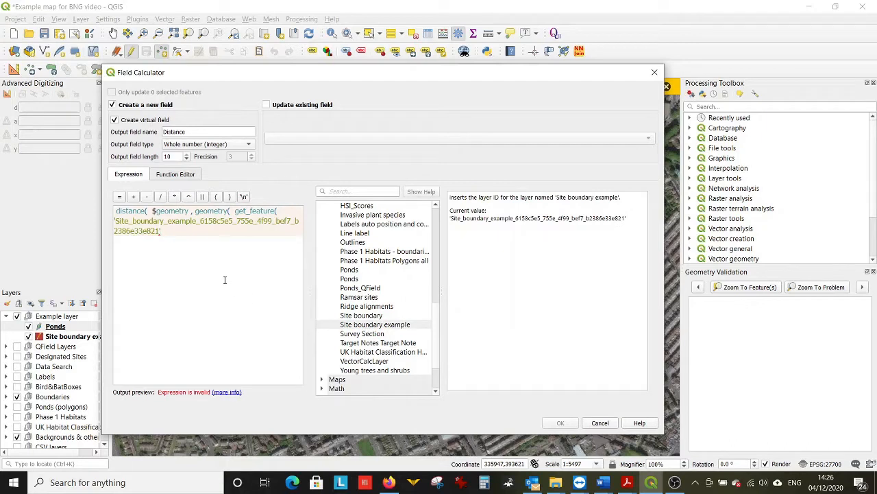
Complete get_feature with attribute 'Ref' and value '1', and close all three brackets of the expression.
type(",'Ref")
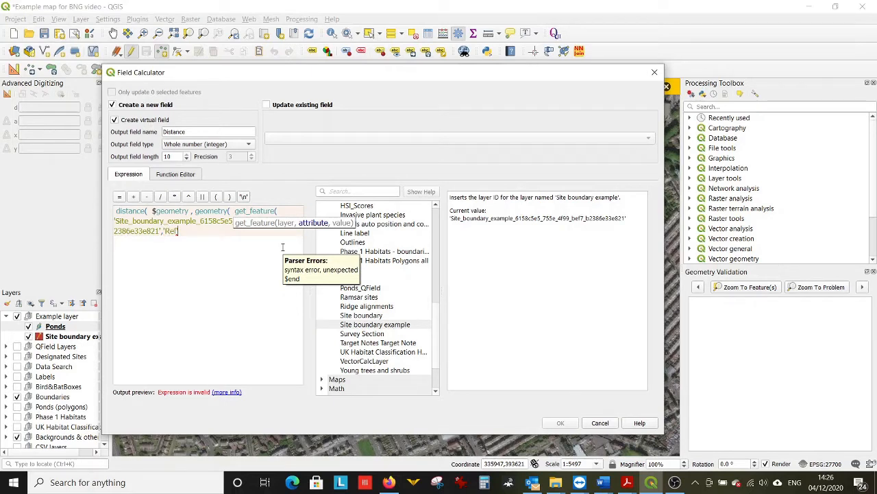
type("','1'")
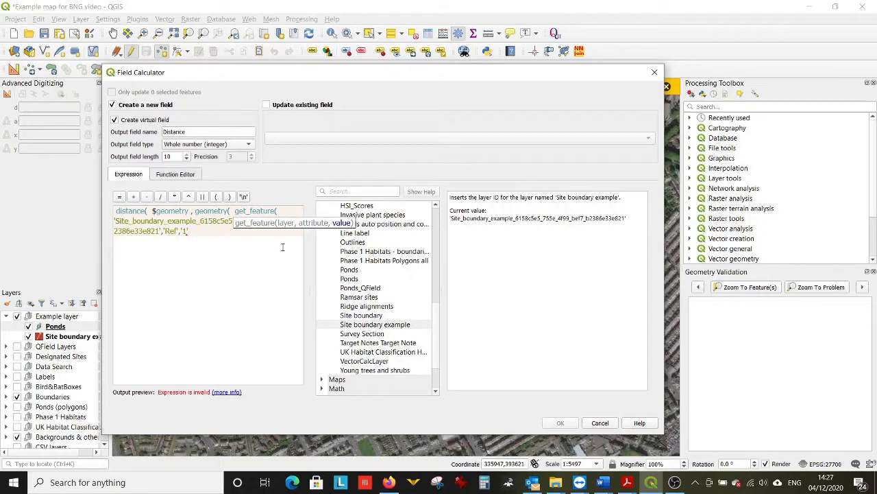
type("))")
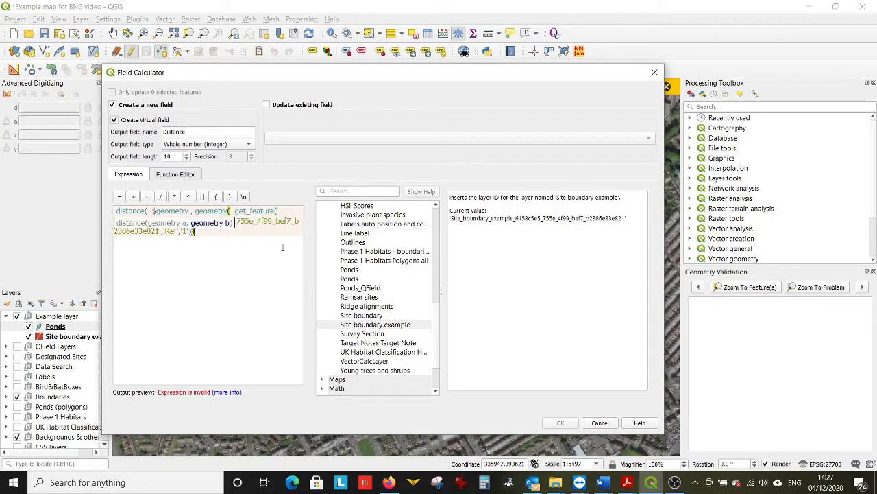
type(")")
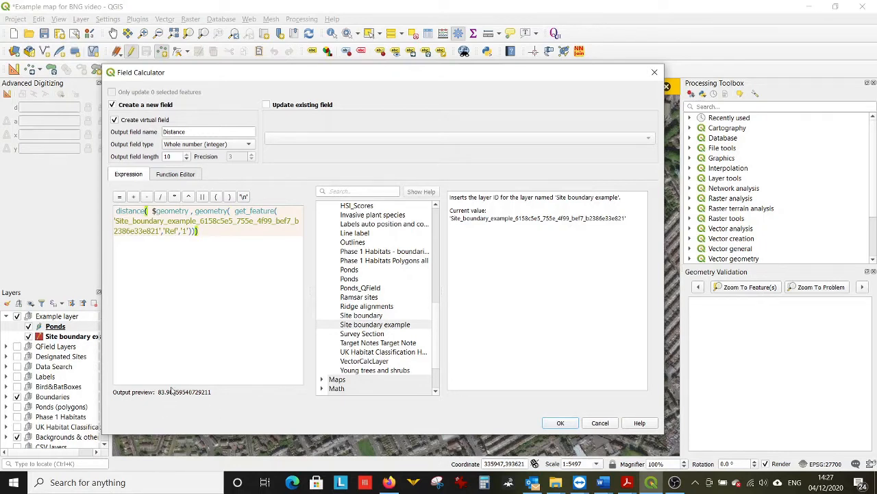
Create the Distance virtual field and open the Ponds attribute table.
left_click(561, 423)
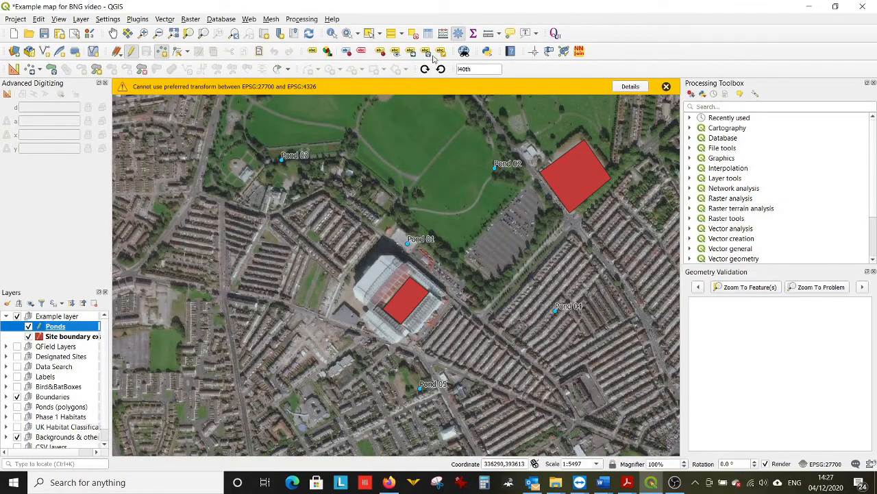
left_click(428, 34)
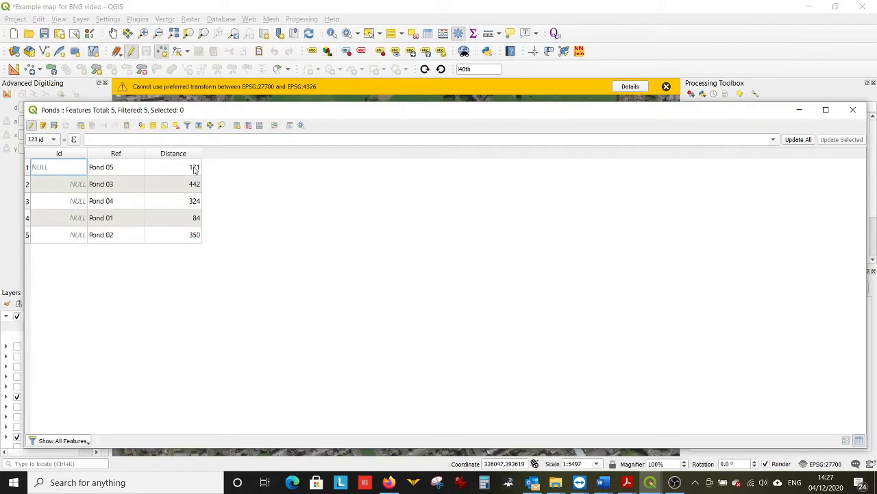
Sort the Ponds attribute table by Ref in ascending order and move its window aside to uncover the map.
left_click(130, 156)
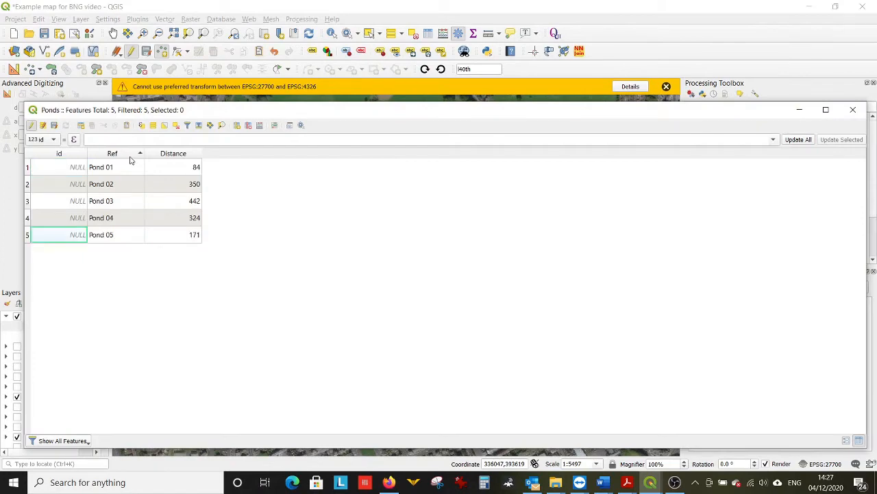
left_click_drag(251, 109, 859, 105)
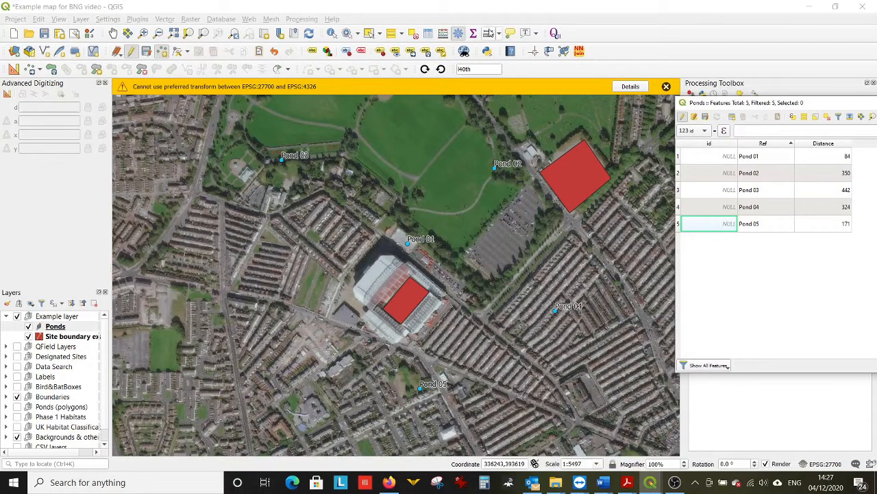
Measure the distance on the map from Pond 01 to the nearest edge of the stadium site boundary polygon.
left_click(488, 35)
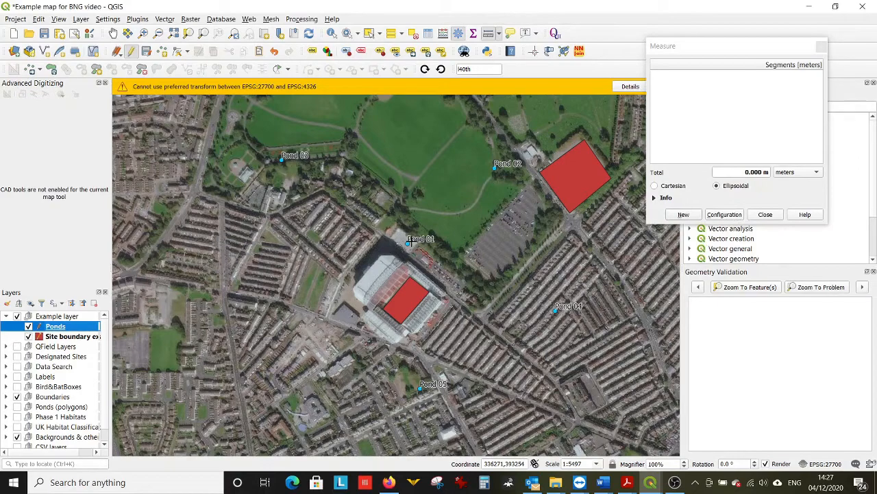
left_click_drag(670, 49, 172, 91)
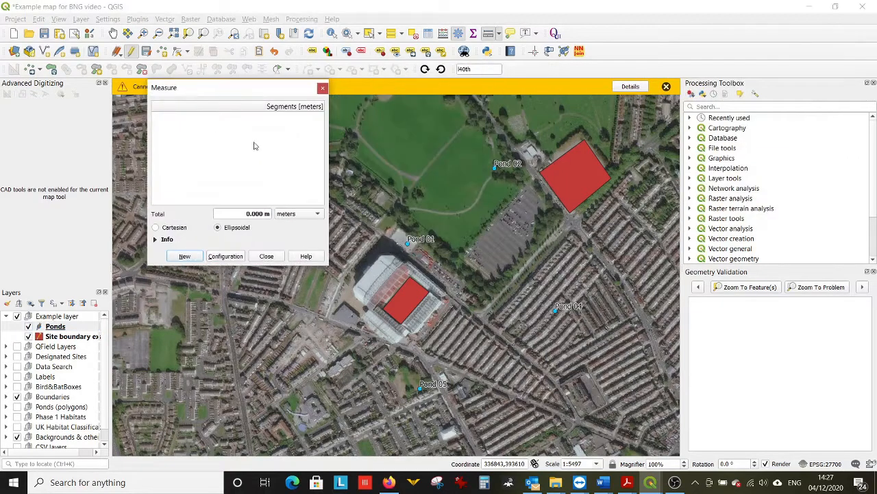
left_click(407, 241)
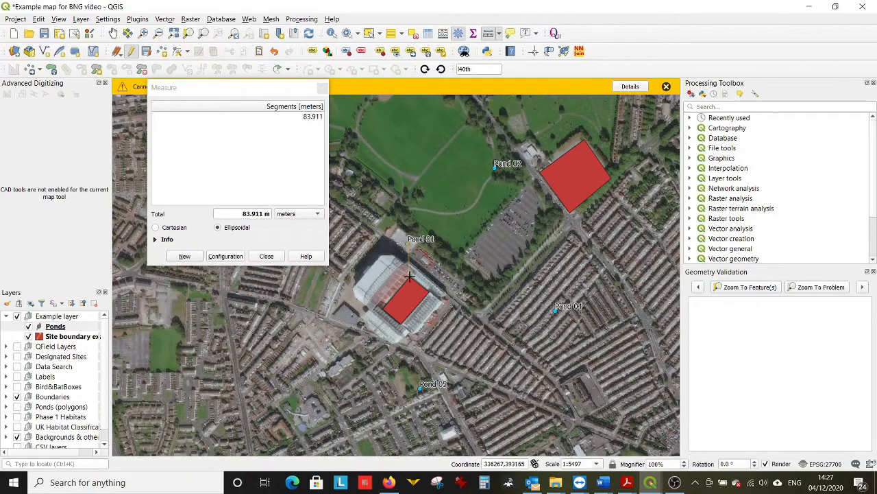
left_click(409, 277)
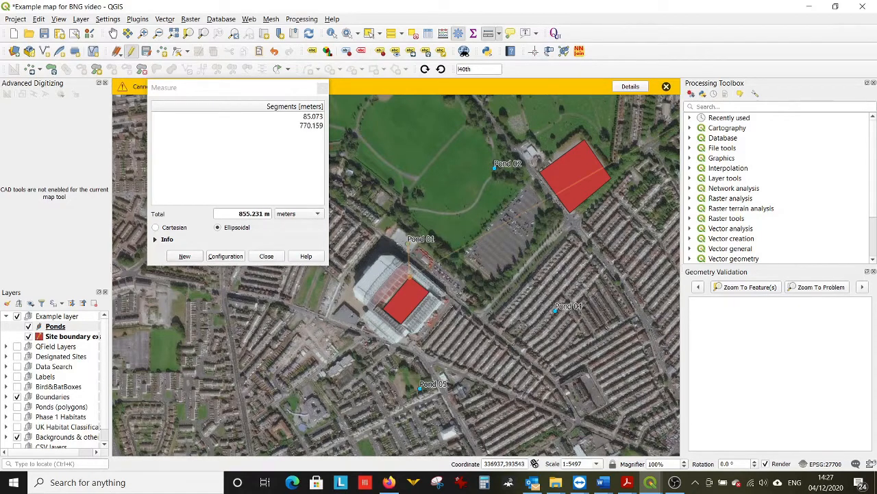
left_click_drag(876, 101, 807, 113)
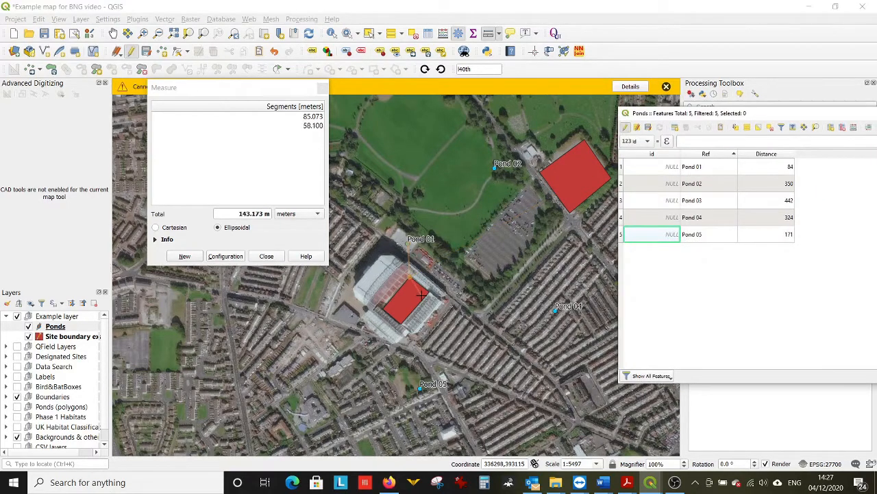
left_click(265, 258)
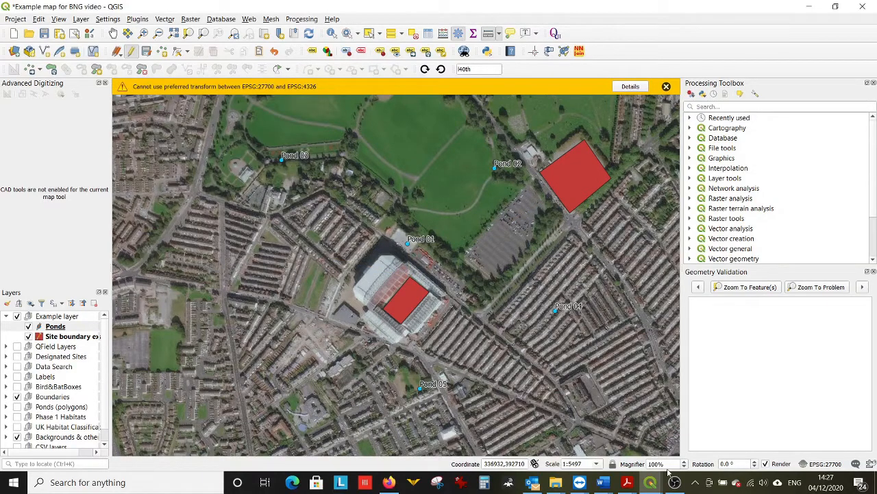
Bring the Ponds attribute table back into view, compare its distances with the pond positions on the map, and close it.
mouse_move(650, 482)
left_click(711, 445)
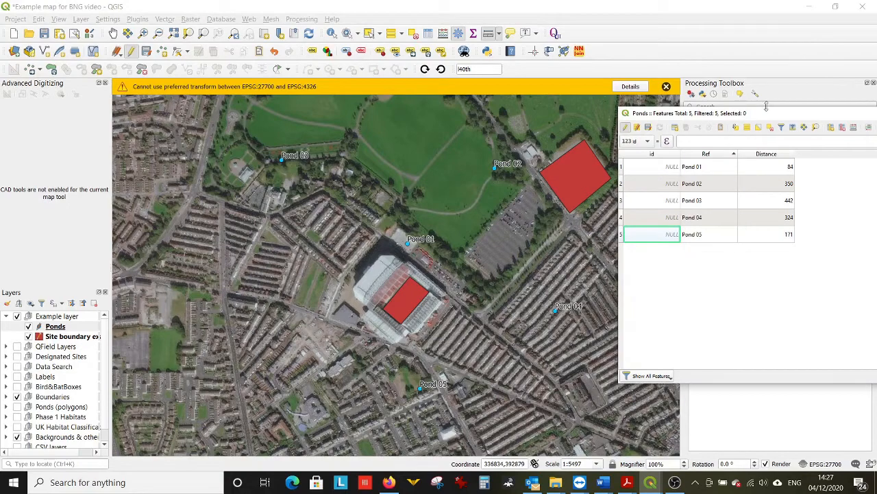
left_click_drag(804, 113, 610, 60)
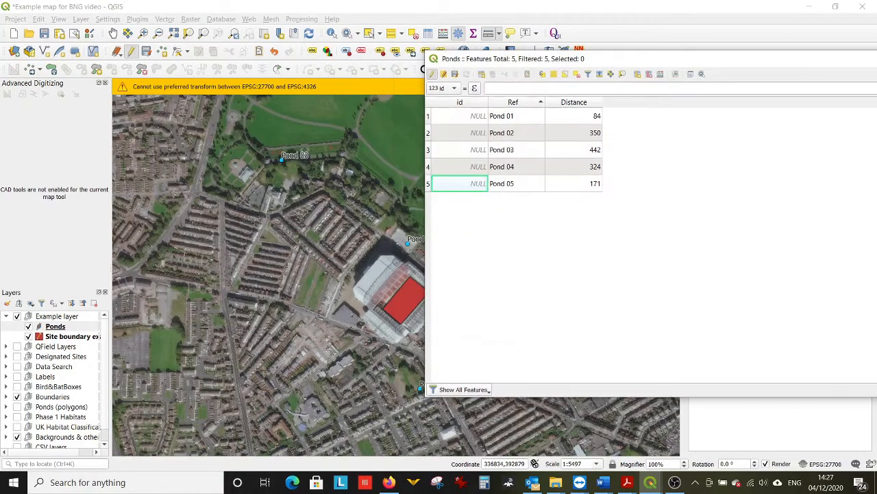
left_click_drag(876, 396, 826, 412)
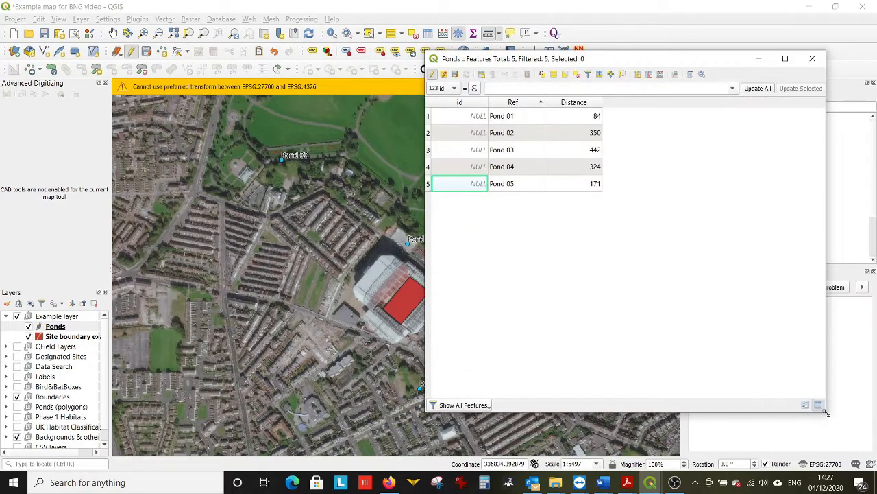
left_click_drag(616, 59, 52, 42)
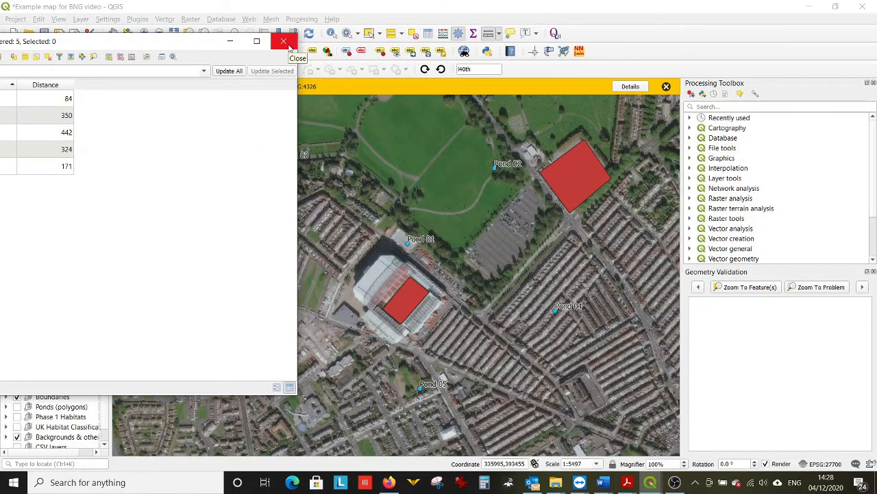
left_click(284, 42)
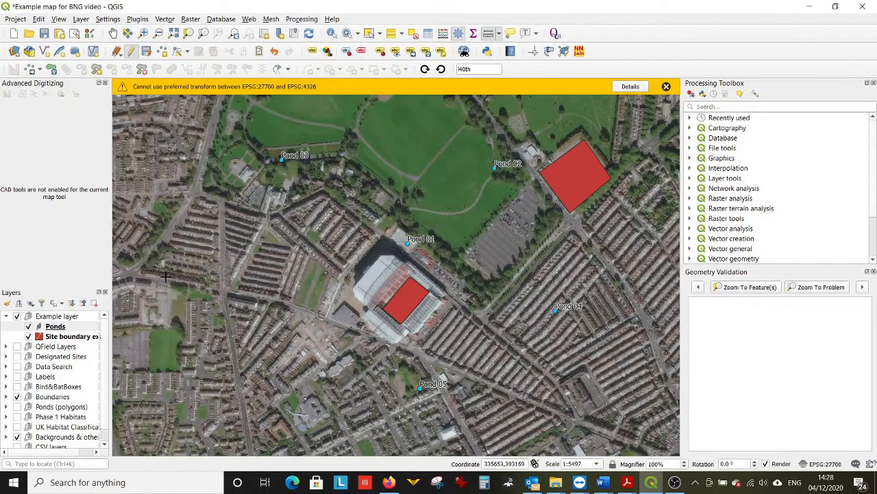
Rename the Ponds layer's virtual distance field to Distanceto1 and widen the Name column to show it in full.
left_click(64, 328)
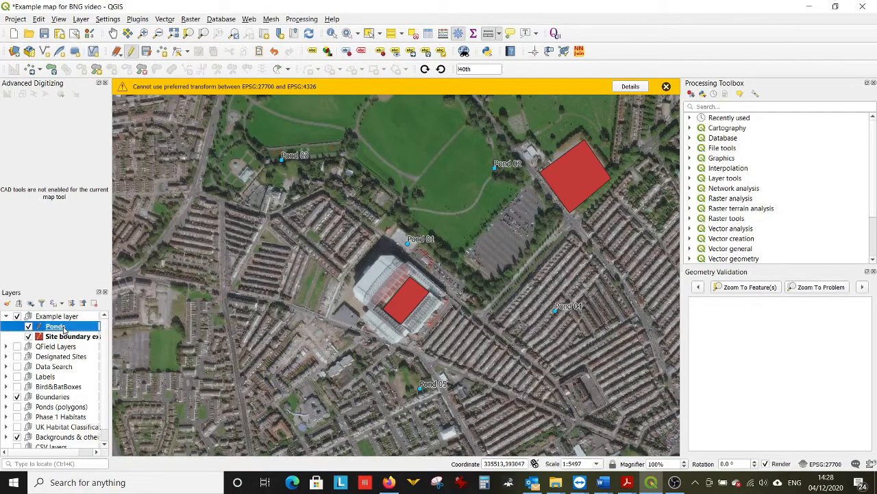
double_click(64, 329)
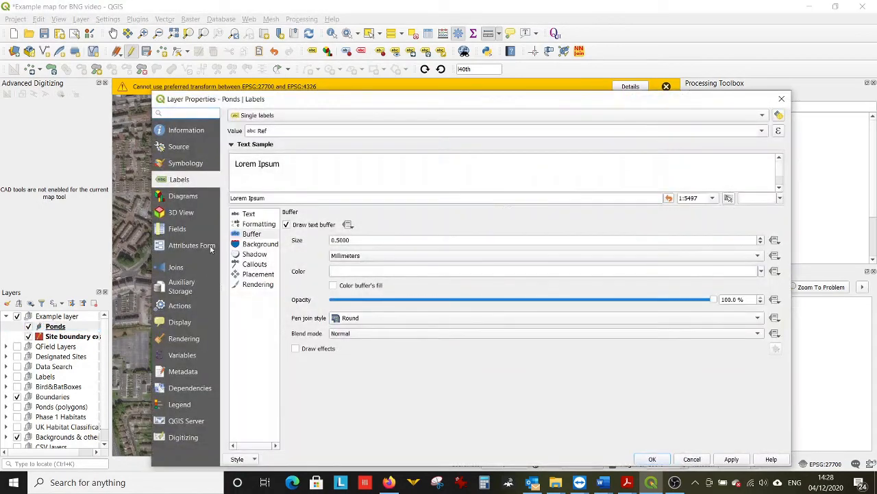
left_click(177, 228)
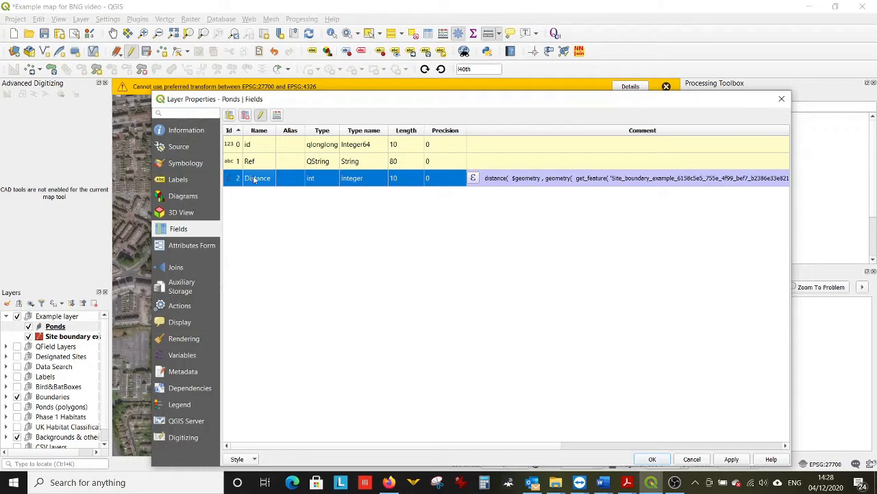
double_click(255, 178)
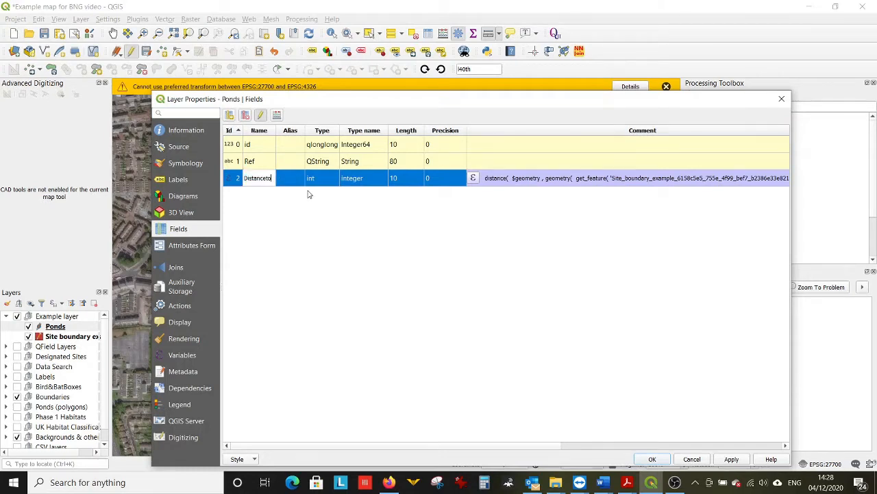
key("Return")
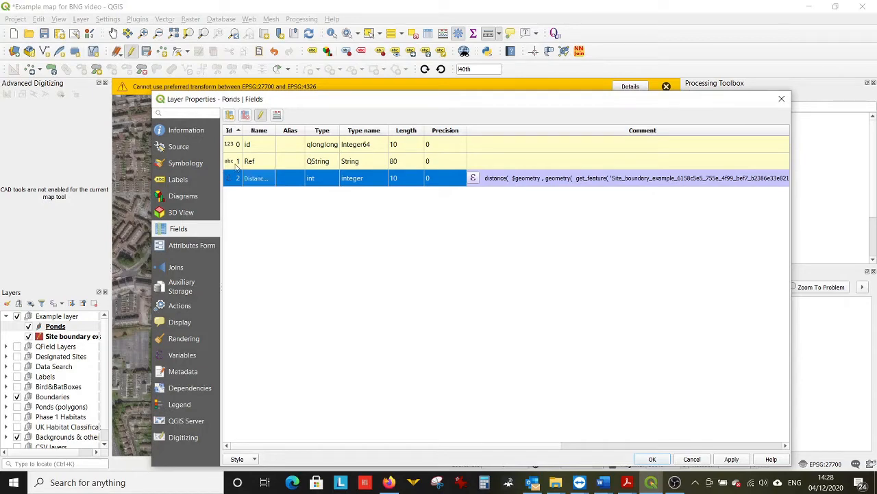
left_click_drag(275, 129, 320, 129)
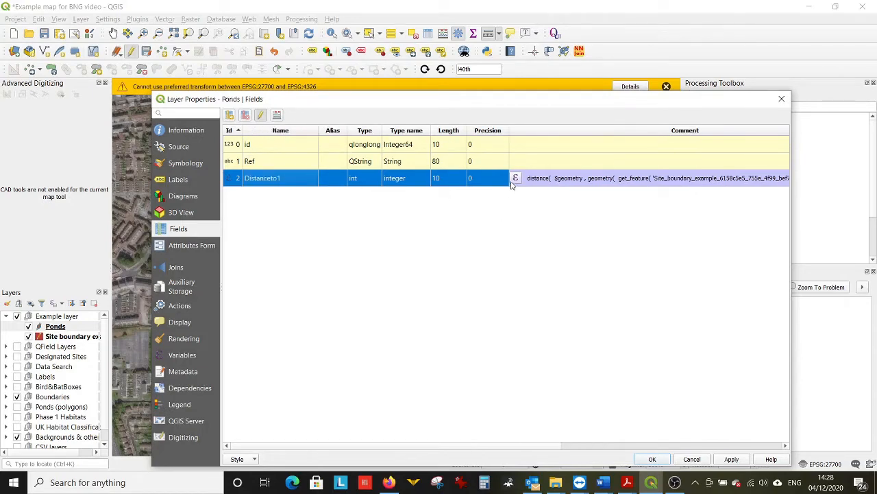
Copy the whole distance expression of the Distanceto1 field and accept the Ponds layer properties.
left_click(516, 178)
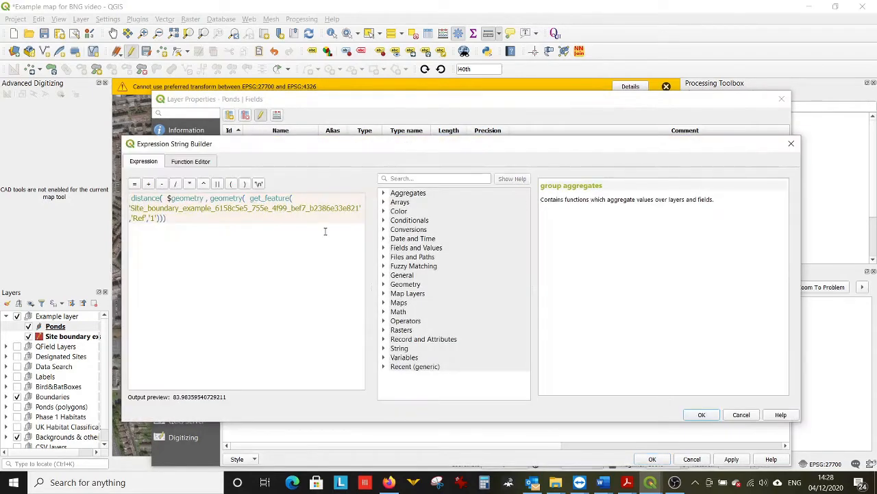
left_click_drag(167, 217, 95, 184)
key("ctrl+c")
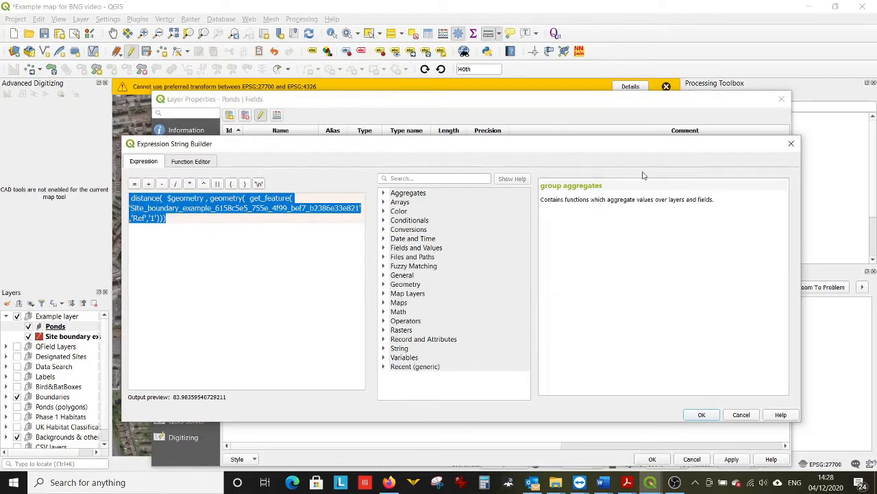
left_click(791, 143)
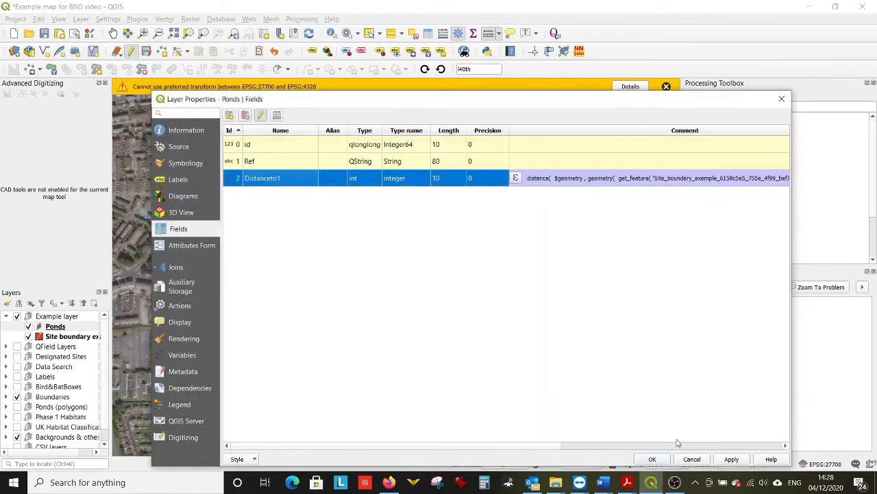
left_click(660, 462)
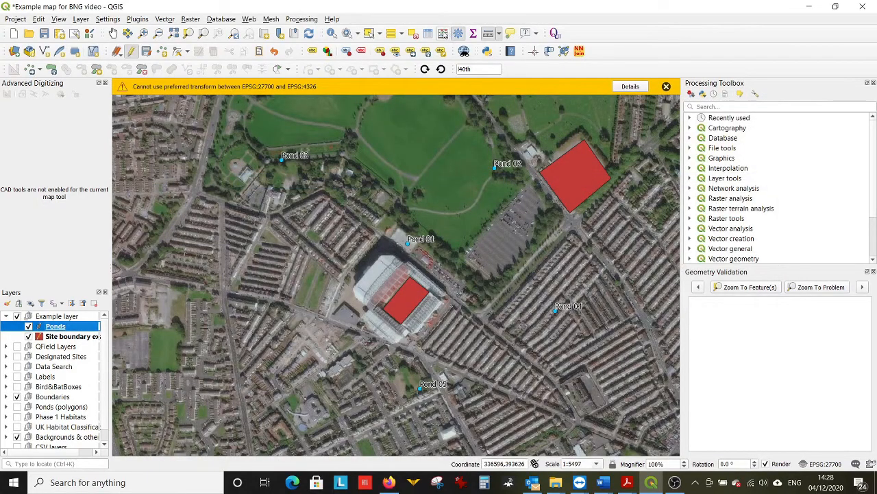
Create a whole-number field Distance_2 in Ponds from the copied distance expression, with the Ref value changed to '2'.
left_click(443, 34)
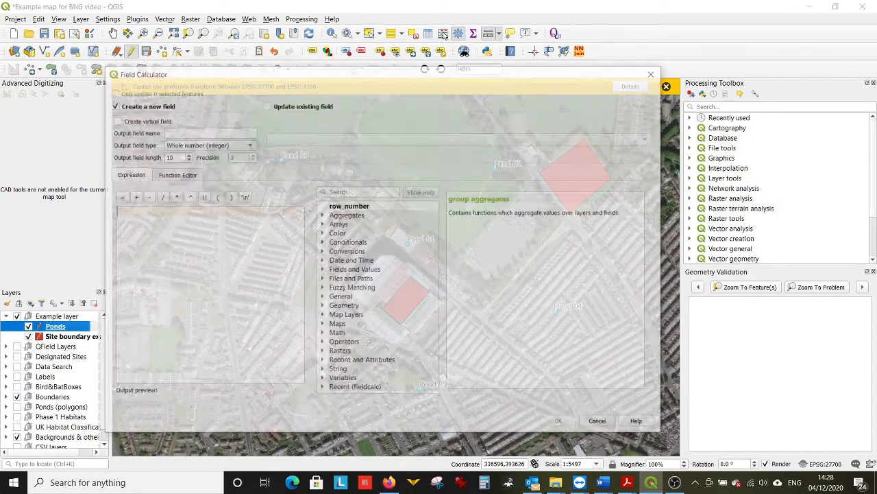
key("ctrl+v")
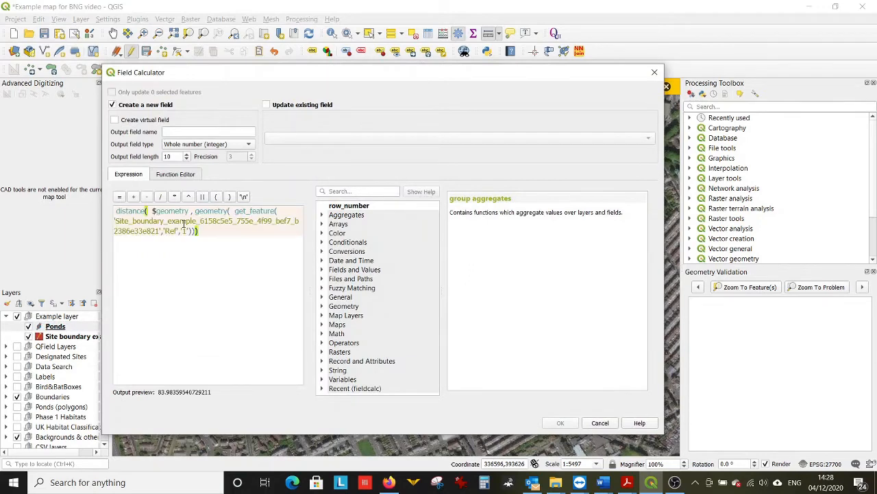
left_click(199, 132)
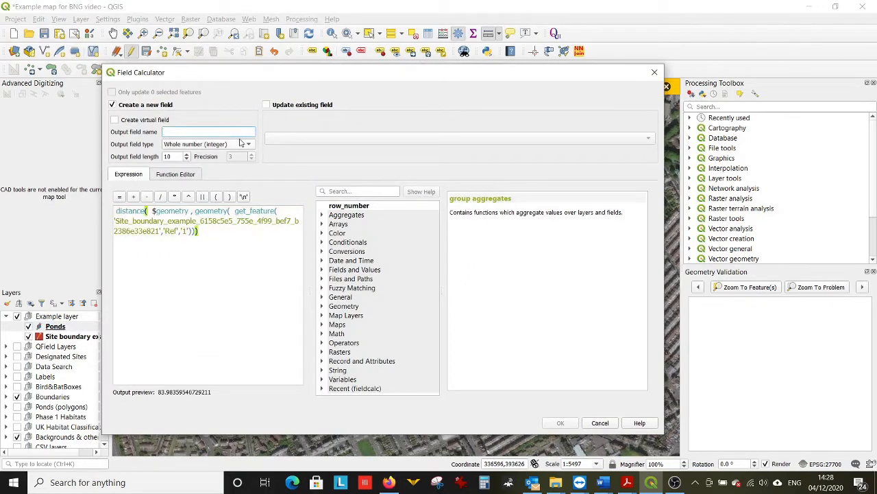
type("Distance_2")
left_click(184, 231)
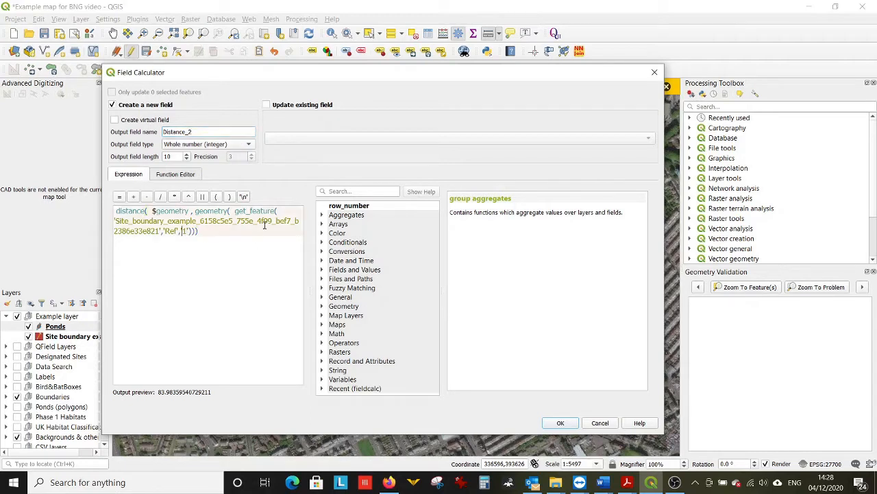
type("2")
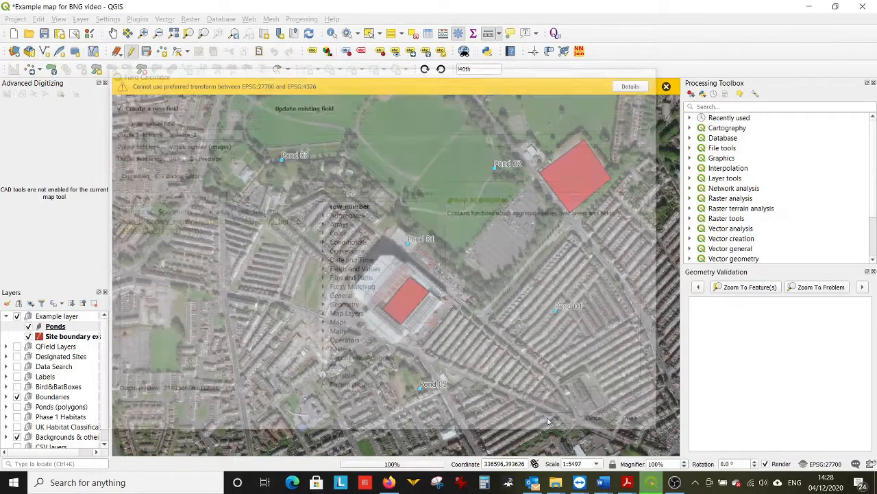
left_click(549, 422)
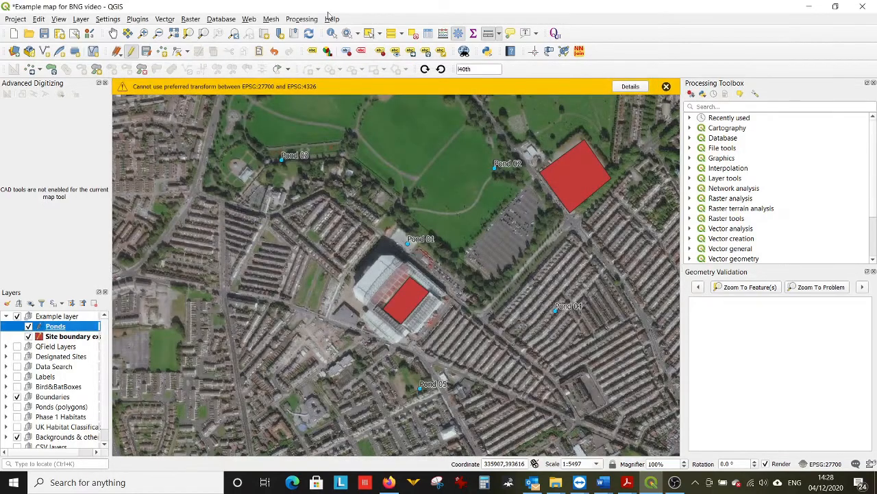
View both distance fields in the Ponds attribute table and check Pond 02 by measuring to the northeastern site boundary polygon.
left_click(428, 33)
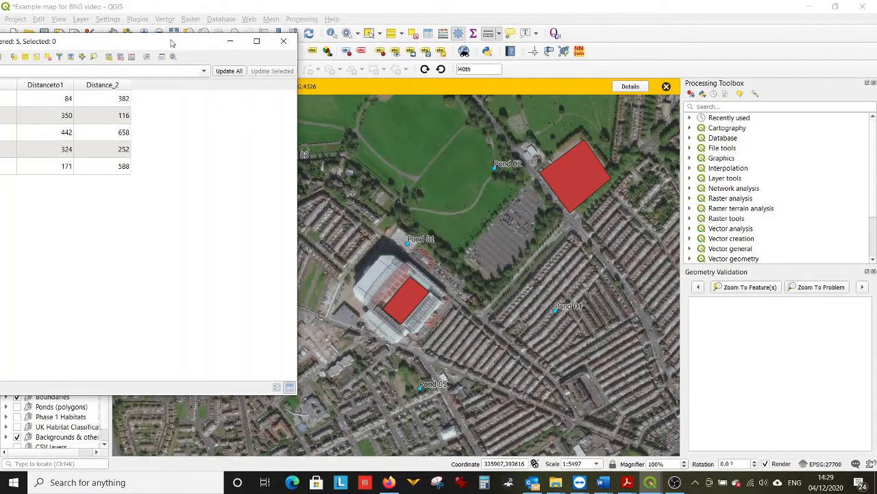
left_click_drag(172, 43, 263, 12)
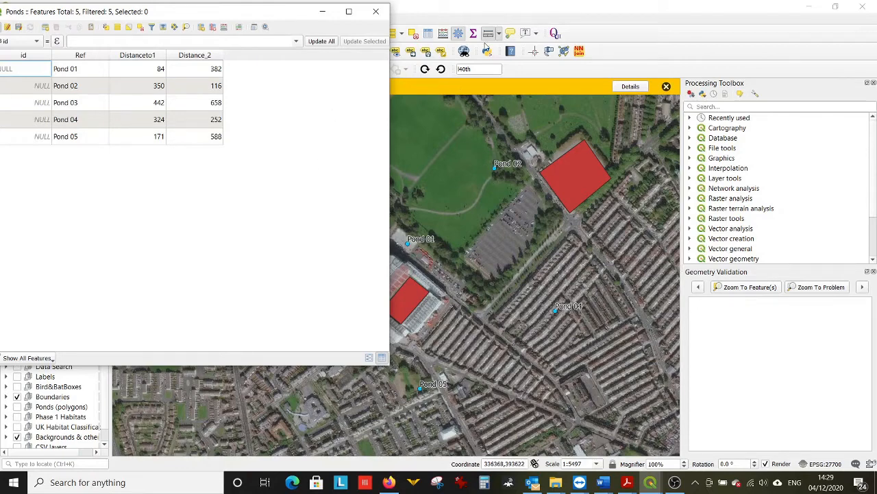
left_click(492, 168)
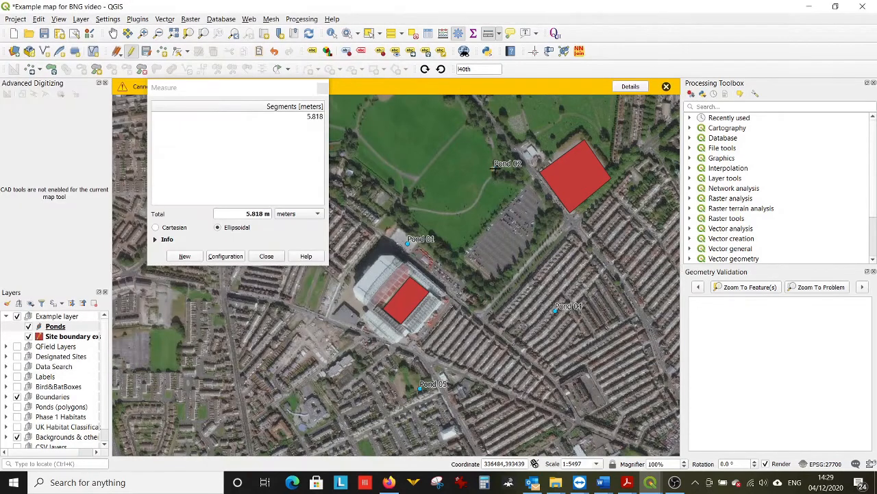
left_click(537, 171)
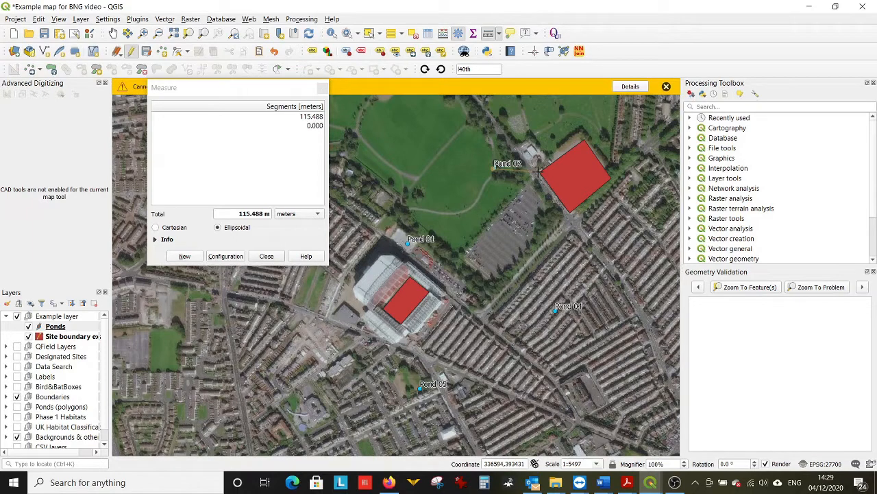
left_click(322, 88)
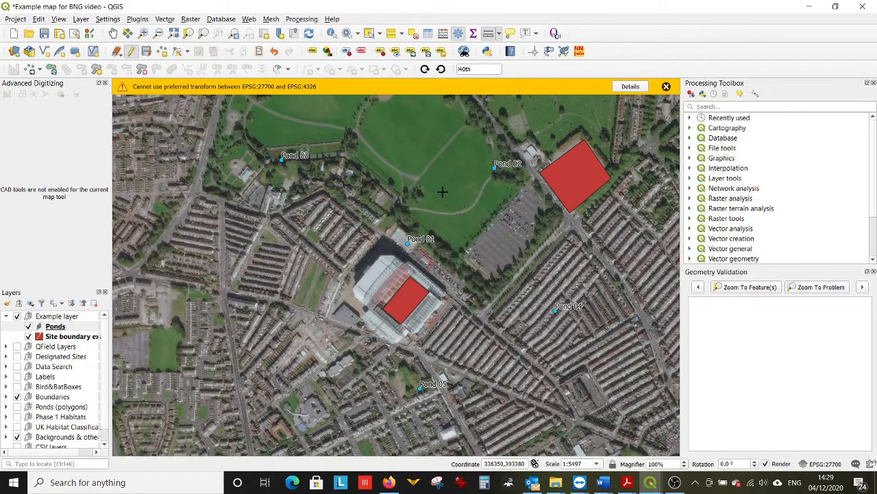
Show the Ramsar sites layer in Designated Sites and hide the High Resolution imagery in Backgrounds & other to view the Ramsar sites around the ponds.
left_click(6, 357)
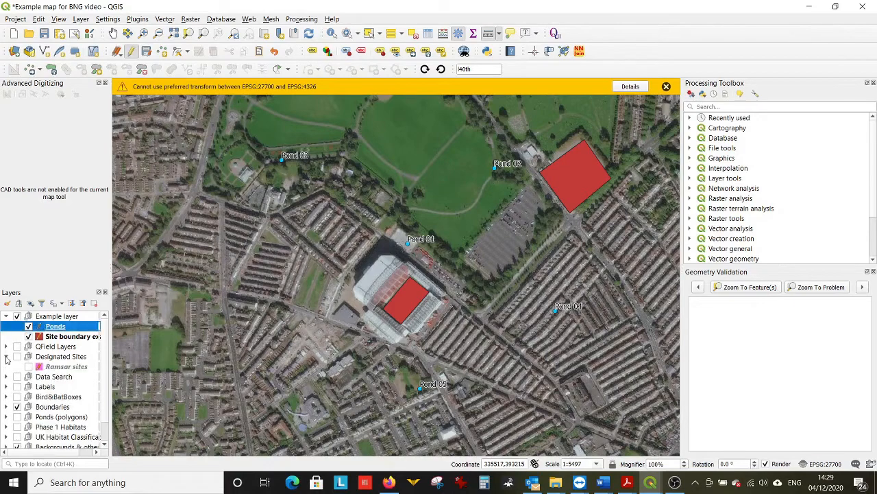
left_click(28, 366)
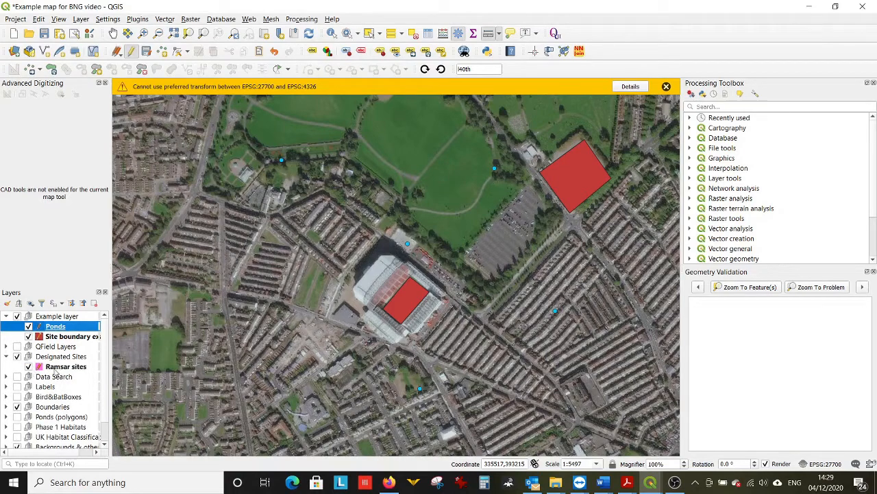
scroll(59, 412, "down", 1)
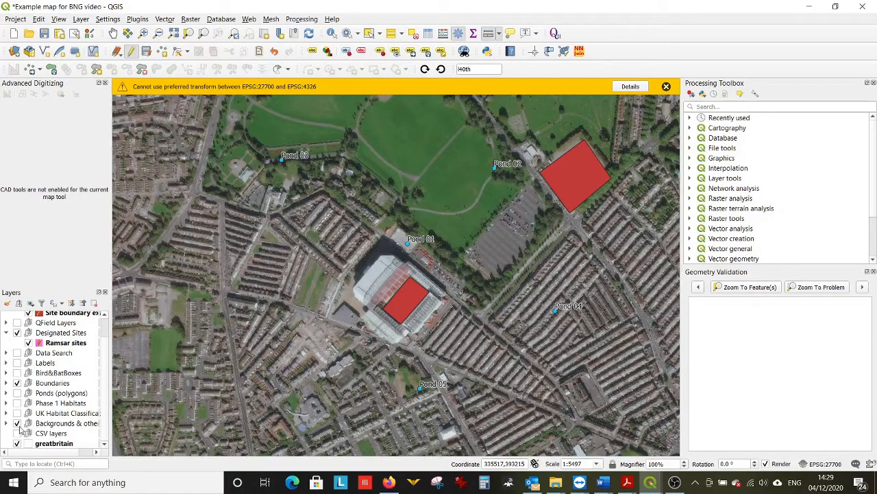
left_click(8, 423)
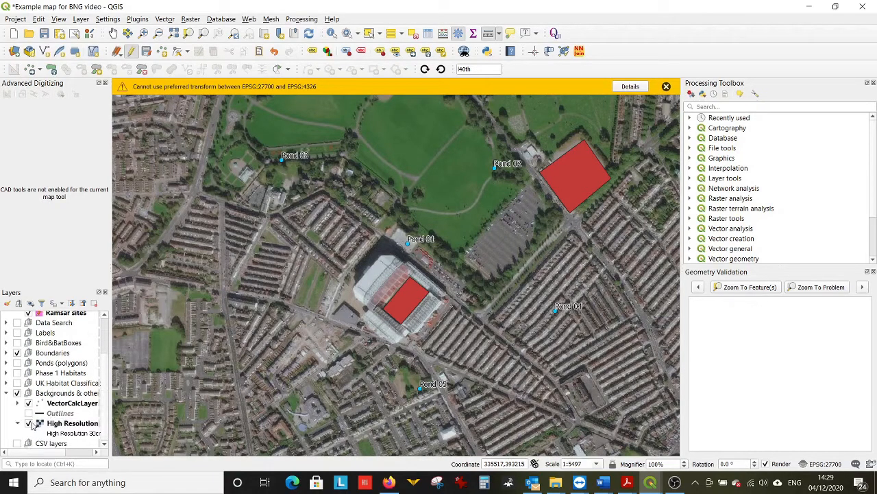
left_click(29, 423)
left_click(7, 392)
scroll(323, 279, "down", 2)
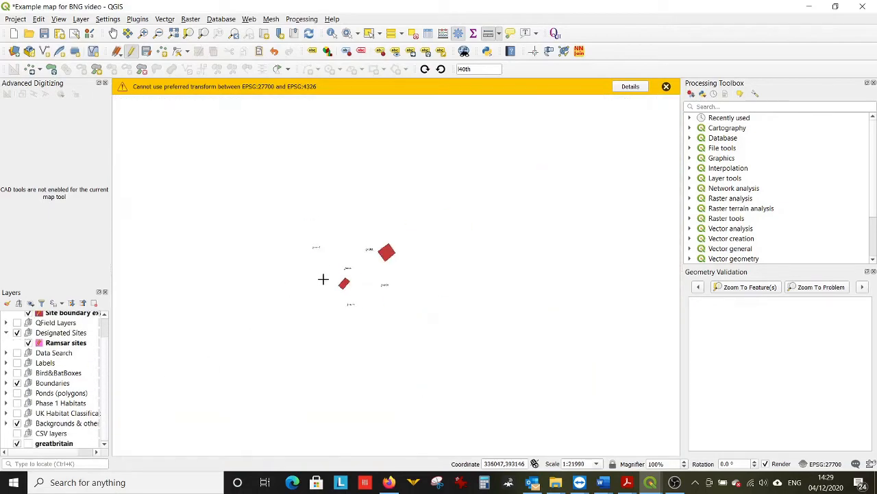
scroll(322, 279, "down", 4)
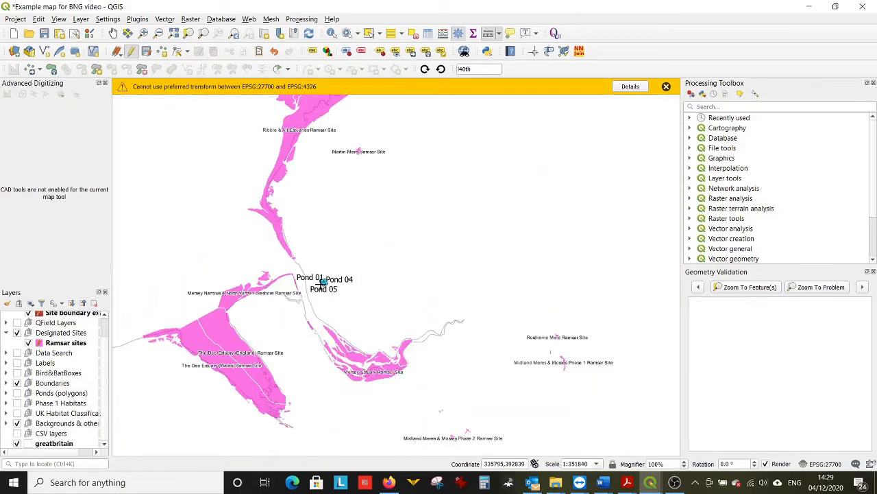
scroll(308, 286, "up", 1)
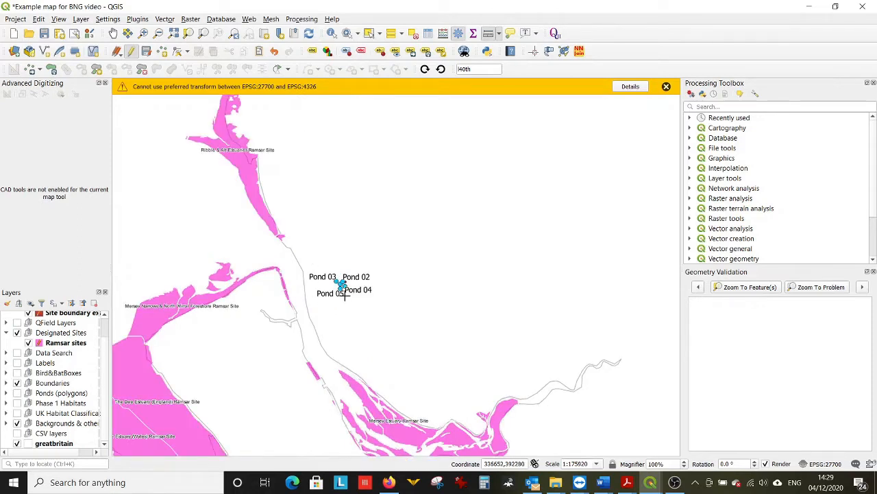
scroll(79, 343, "up", 1)
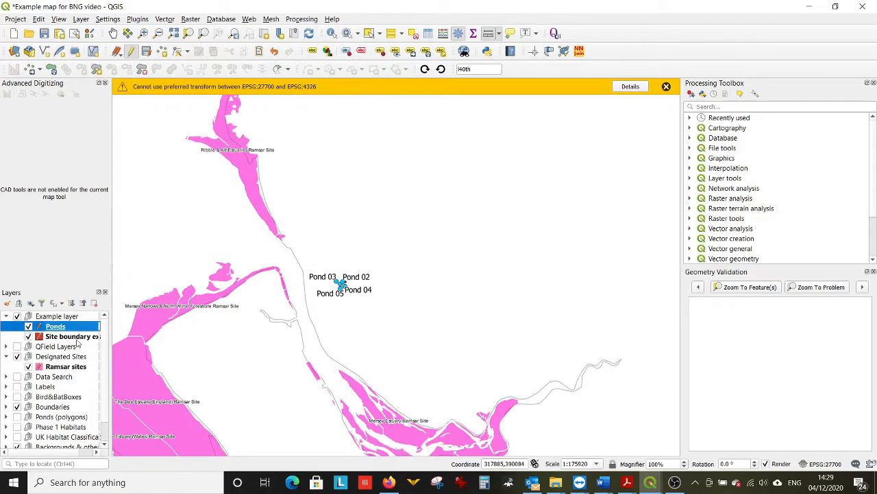
Widen the Layers panel until the full name of the Site boundary example layer can be read.
left_click(73, 337)
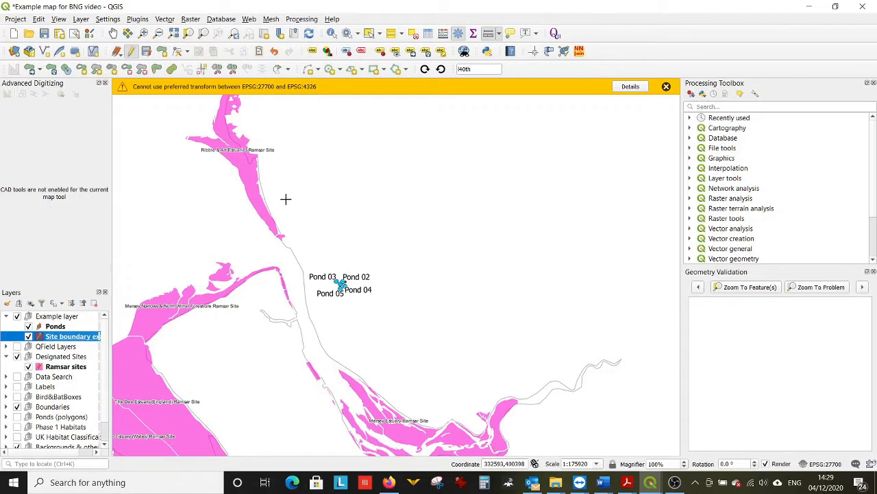
key("ctrl+shift+m")
left_click(113, 340)
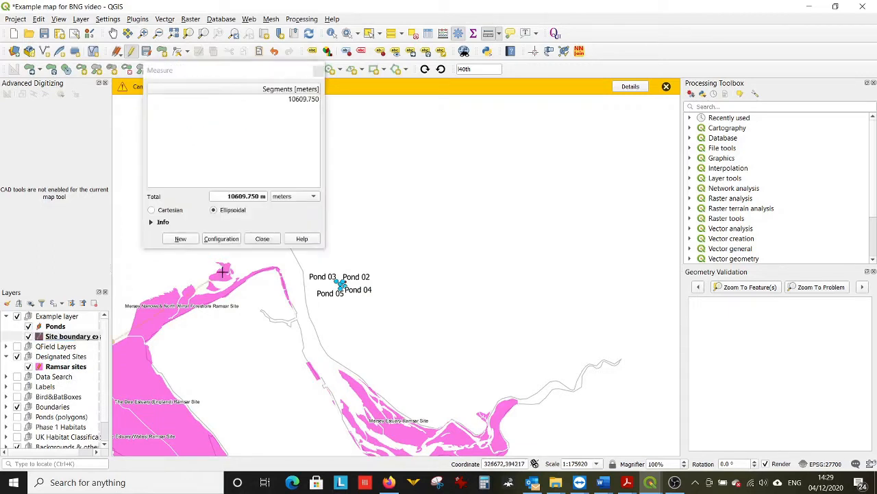
left_click(258, 240)
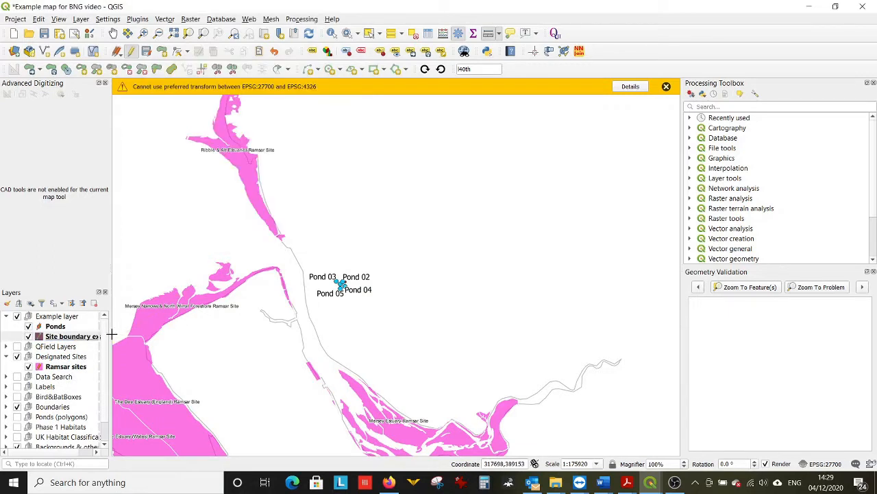
left_click_drag(109, 334, 159, 333)
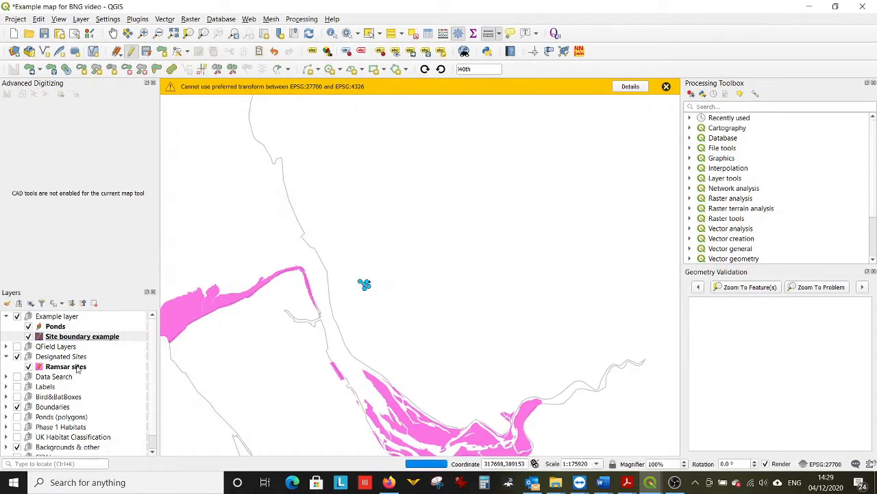
Create a virtual whole-number field Distance in Ramsar sites from the copied site boundary distance expression with the Ref value '1'.
left_click(77, 366)
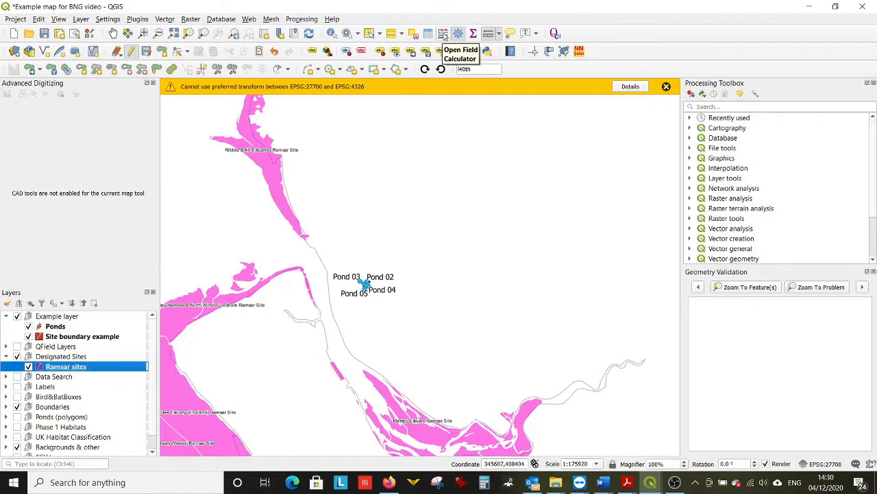
left_click(444, 34)
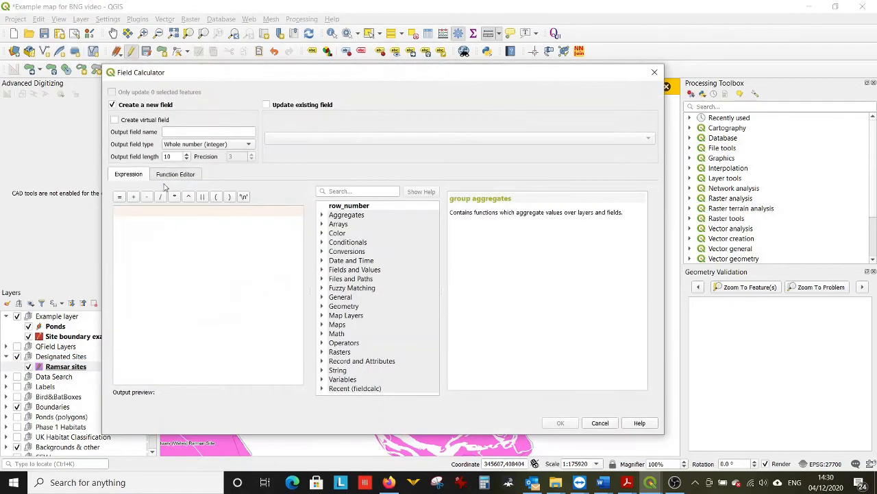
left_click(114, 120)
left_click(166, 131)
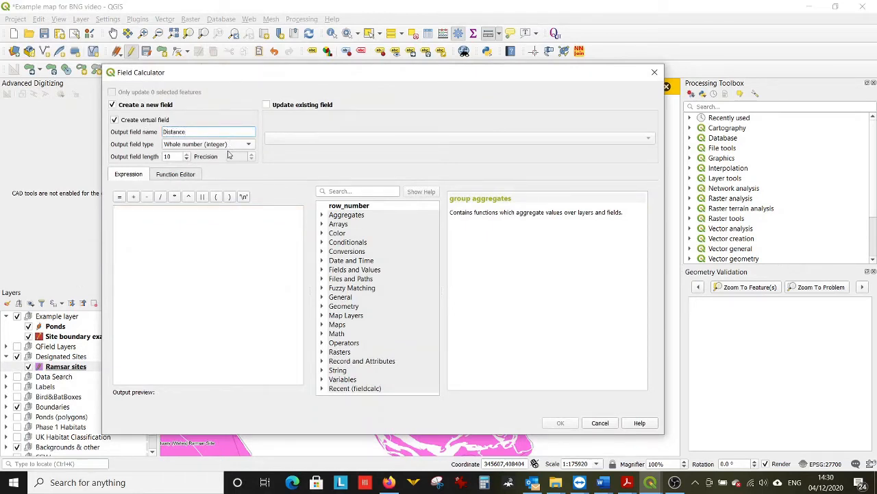
left_click(183, 231)
type("distance( $geometry , geometry( get_feature( 'Site_boundary_example_6158c5e5_755e_4f99_bef7_b2386e33e821','Ref','1')))")
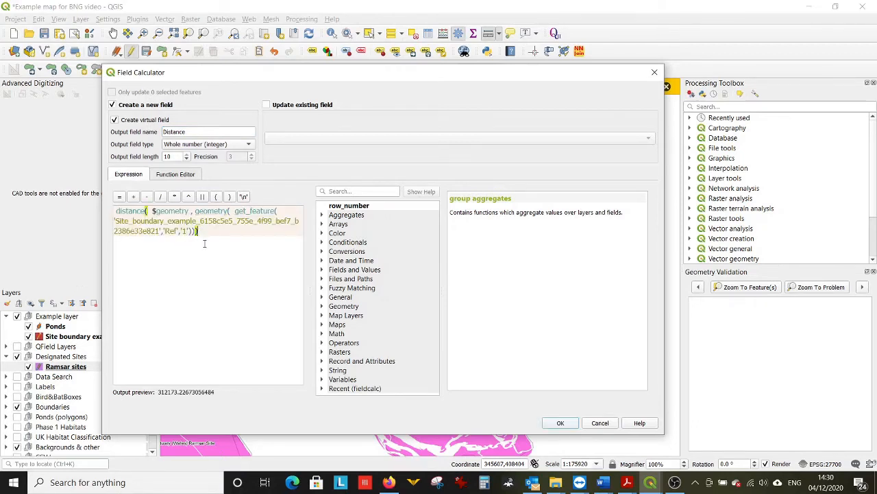
left_click(560, 423)
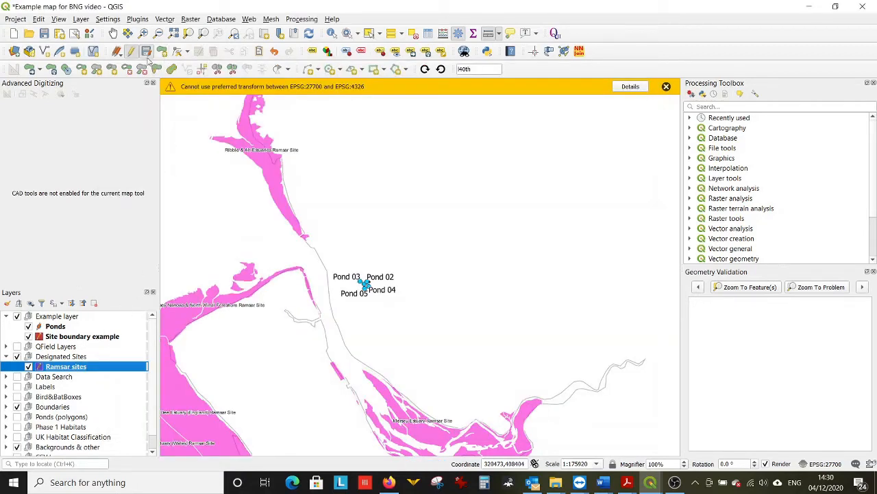
Save the pending edits of the Ponds layer.
left_click(60, 337)
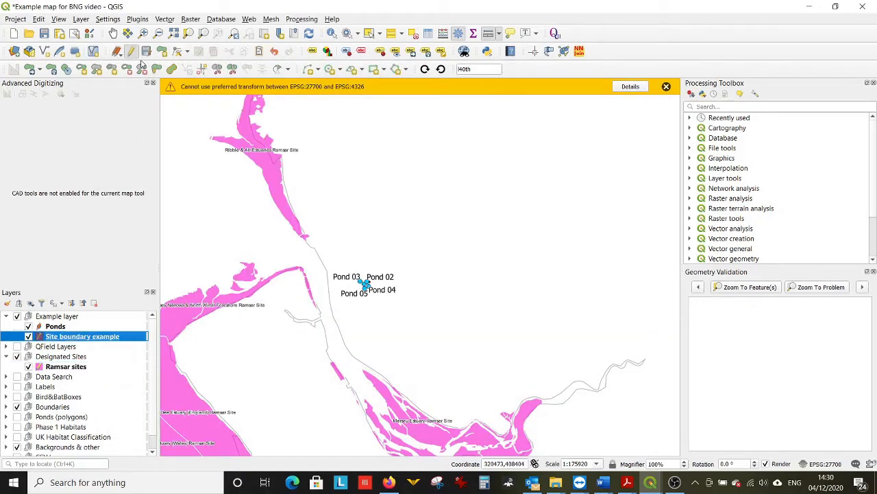
left_click(53, 328)
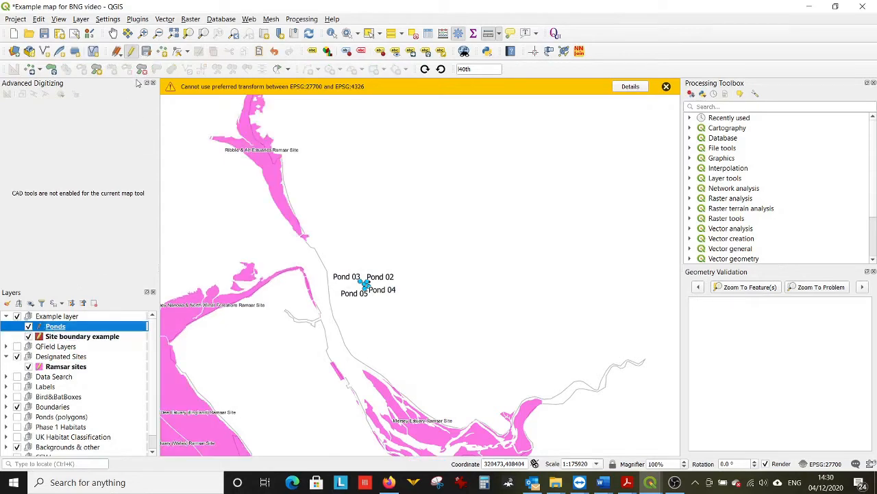
left_click(146, 52)
View the Ramsar sites attribute table at full size, sort it by ascending Distance and look through the records.
left_click(60, 367)
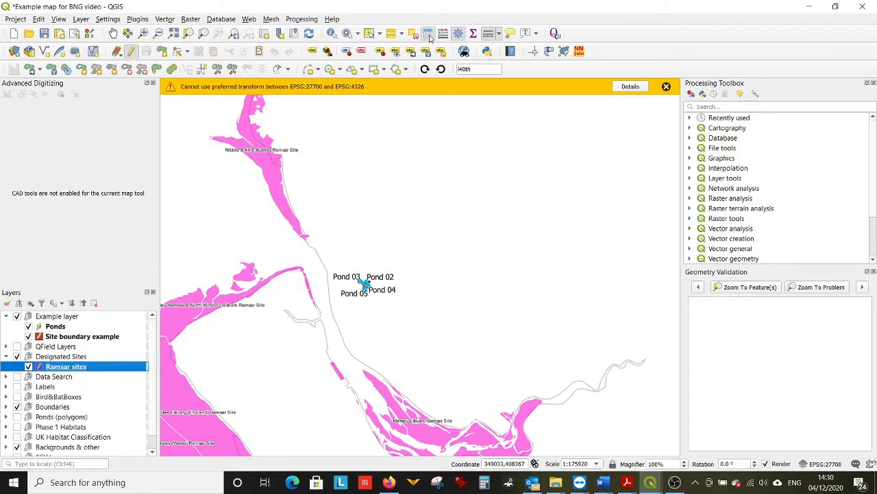
left_click(429, 34)
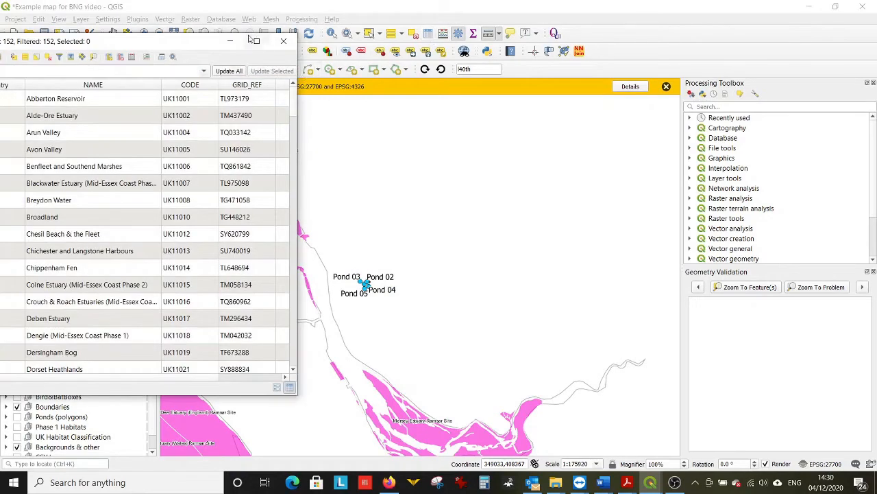
left_click_drag(201, 43, 317, 40)
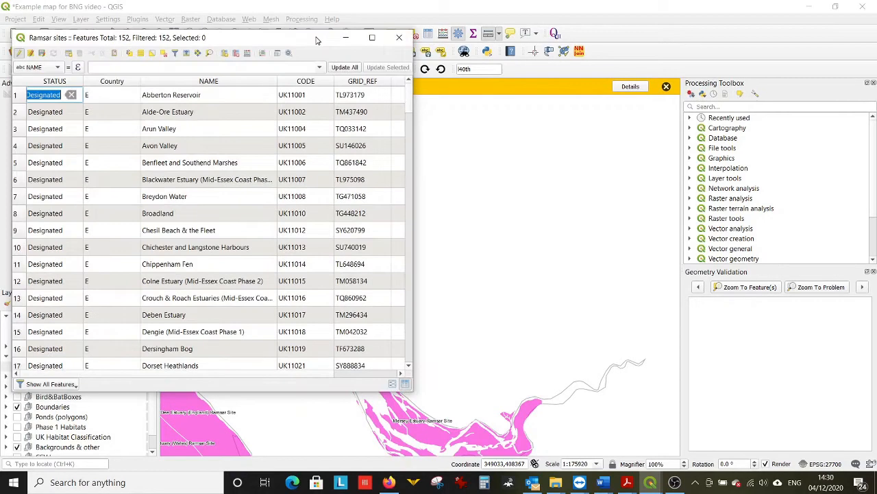
left_click(373, 37)
left_click(398, 50)
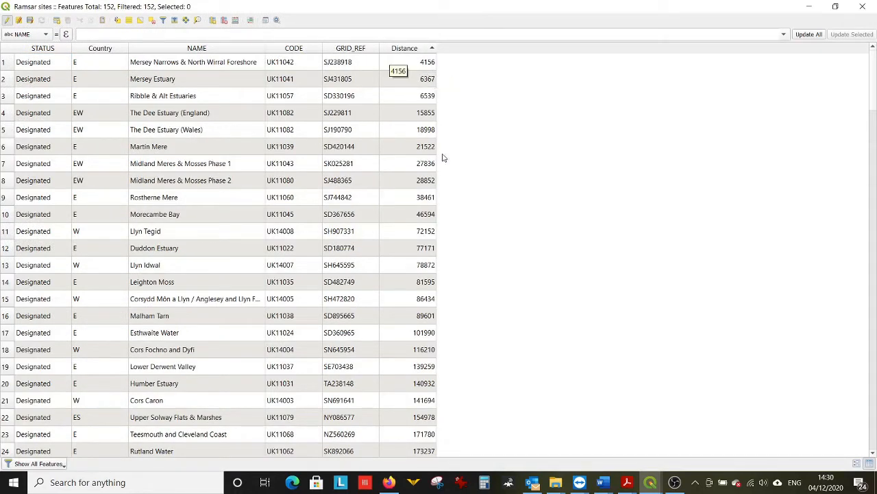
scroll(440, 211, "down", 9)
scroll(423, 246, "down", 8)
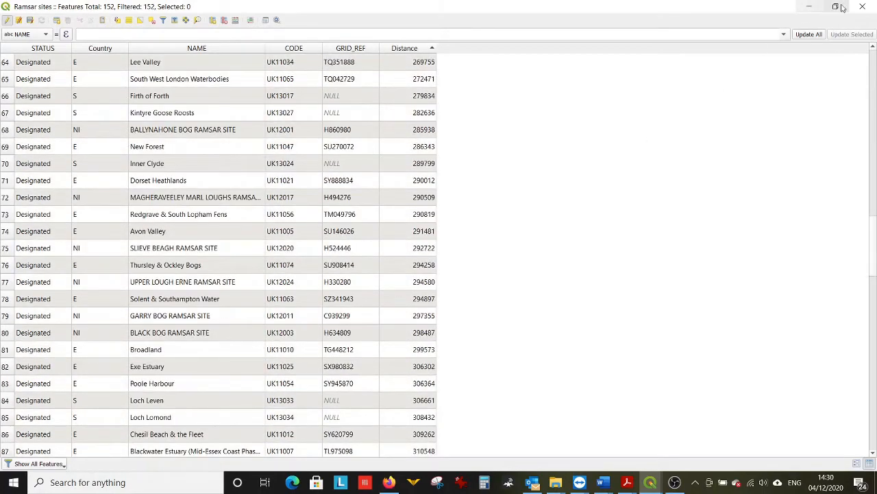
left_click(809, 6)
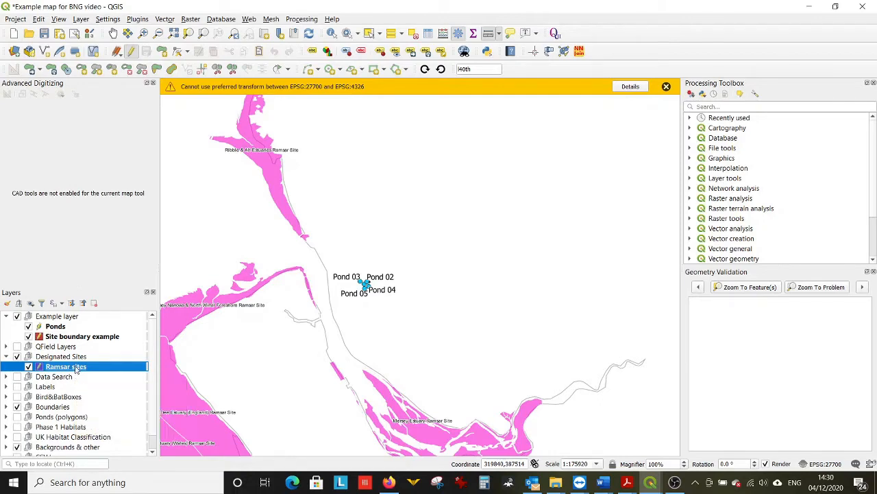
Append /1000 to the expression of the Ramsar sites Distance field to convert it to kilometres and accept the layer properties.
double_click(75, 369)
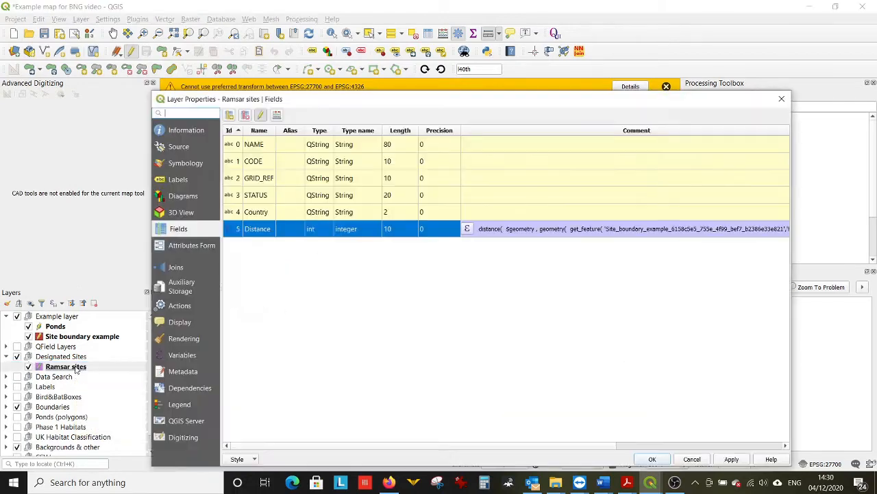
left_click(467, 229)
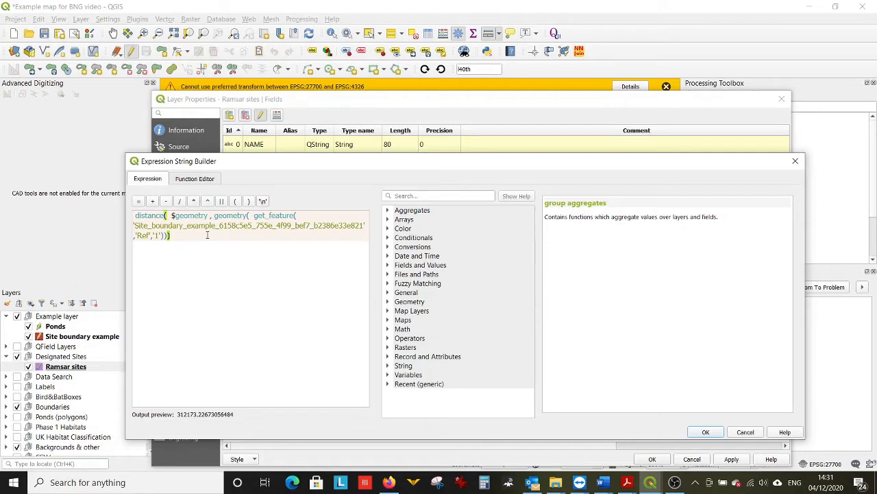
type("/1000")
left_click(705, 433)
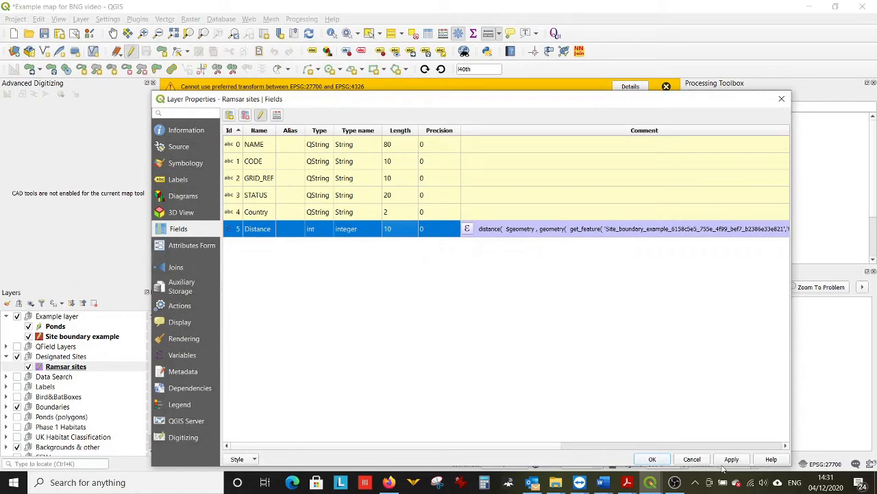
left_click(654, 460)
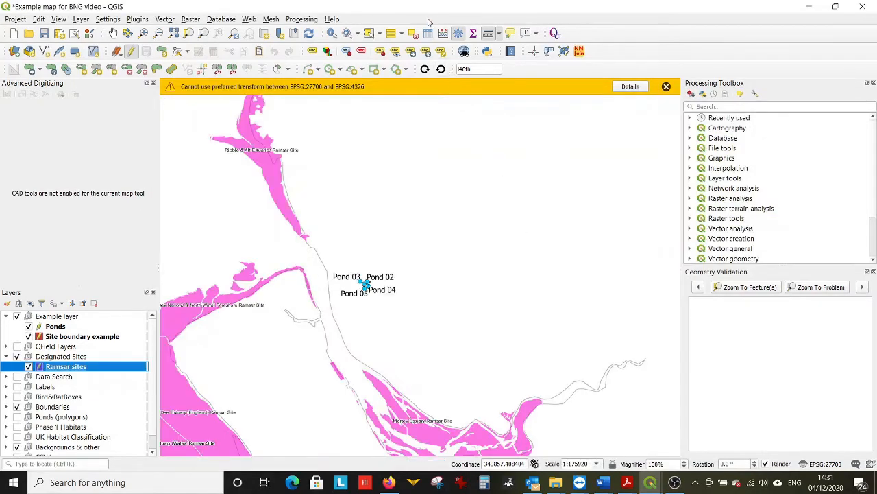
Check the kilometre distances in the Ramsar sites attribute table, narrowing the Distance column and sorting it in ascending order.
left_click(427, 34)
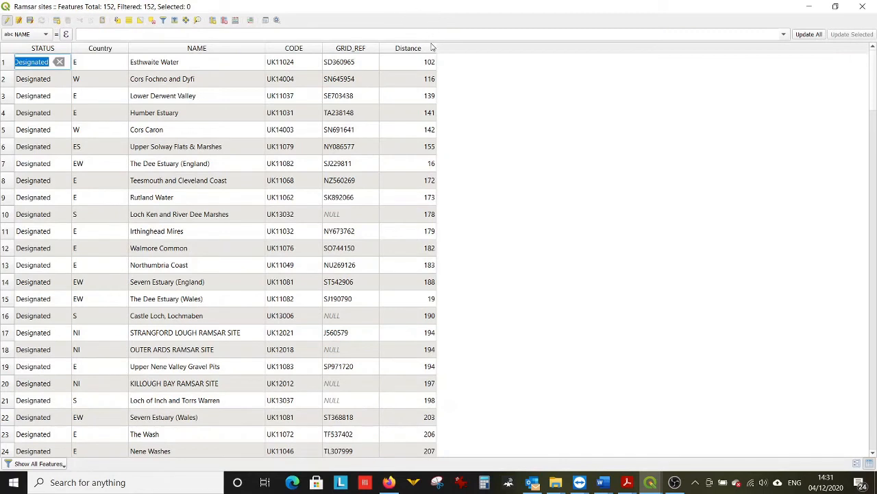
mouse_move(435, 48)
left_mouse_down()
mouse_move(445, 46)
mouse_move(423, 49)
left_mouse_up()
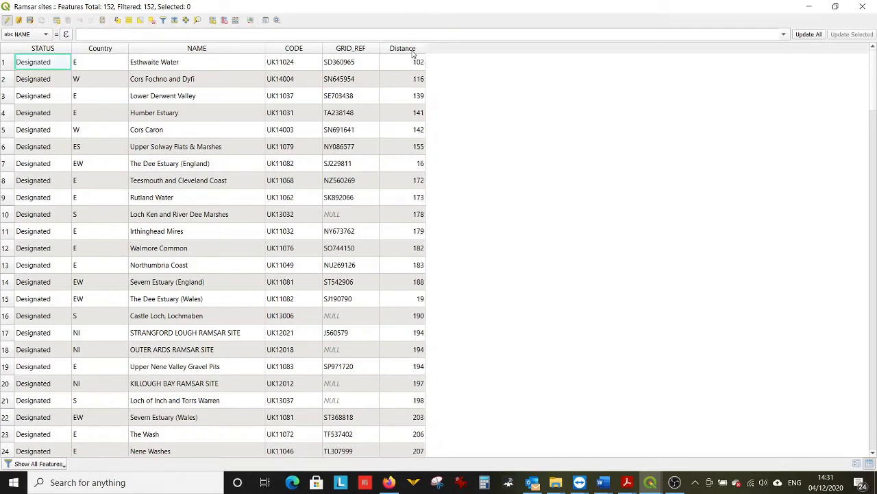
left_click(413, 50)
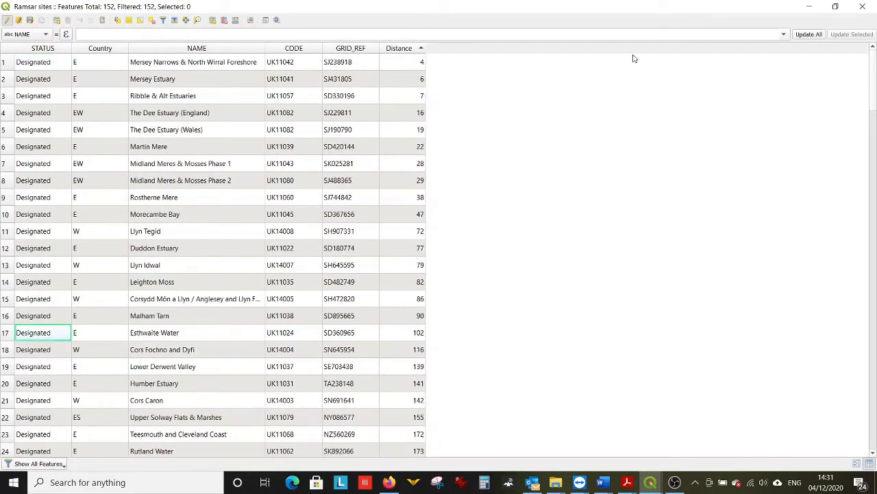
left_click(861, 13)
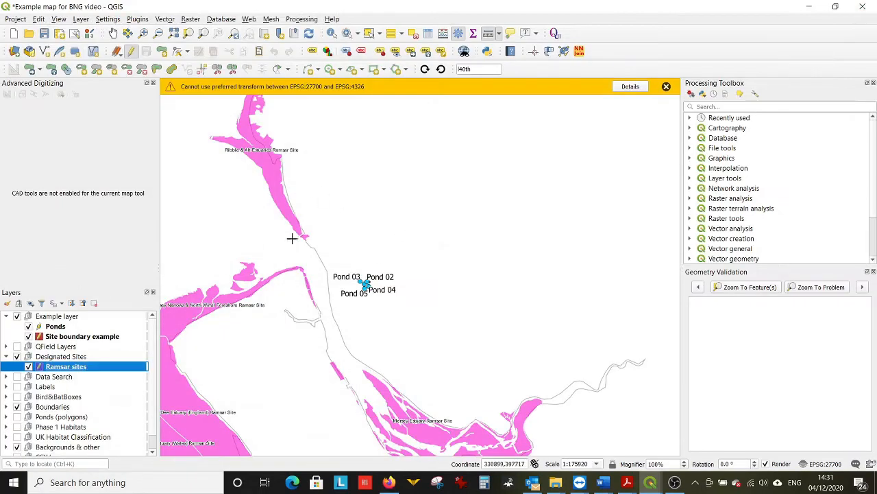
Set up a new virtual field named DistanceKM of type Decimal number (double) for the Ramsar sites layer.
left_click(443, 33)
left_click(163, 122)
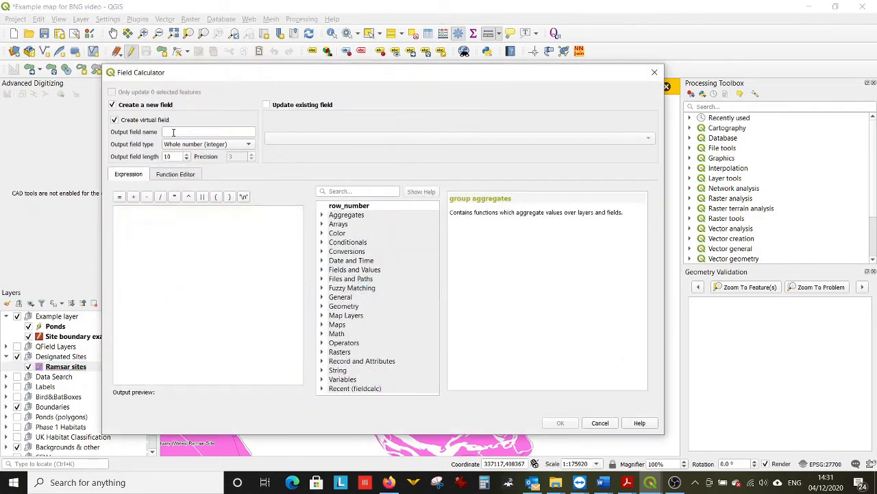
left_click(192, 132)
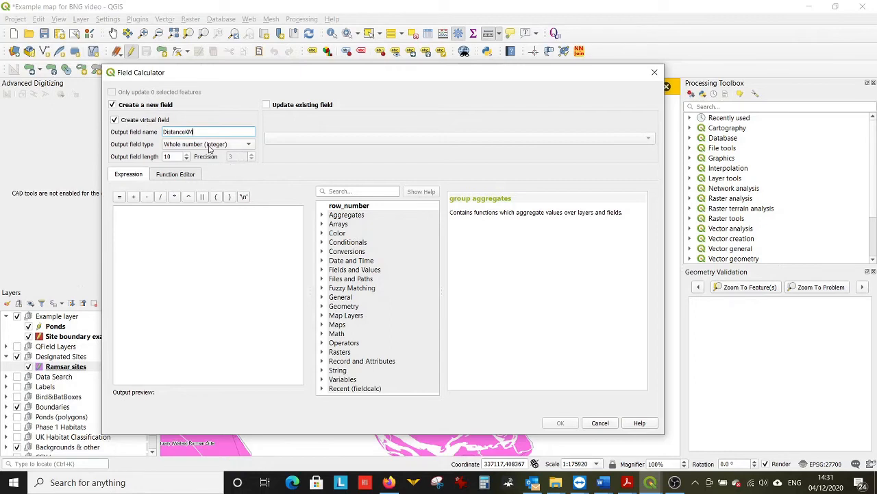
left_click(209, 145)
Enter the field expression distance( $geometry , geometry( get_feature( 'Site_boundary_example_6158c5e5_755e_4f99_bef7_b2386e33e821','Ref','1')))/1000.
left_click(191, 227)
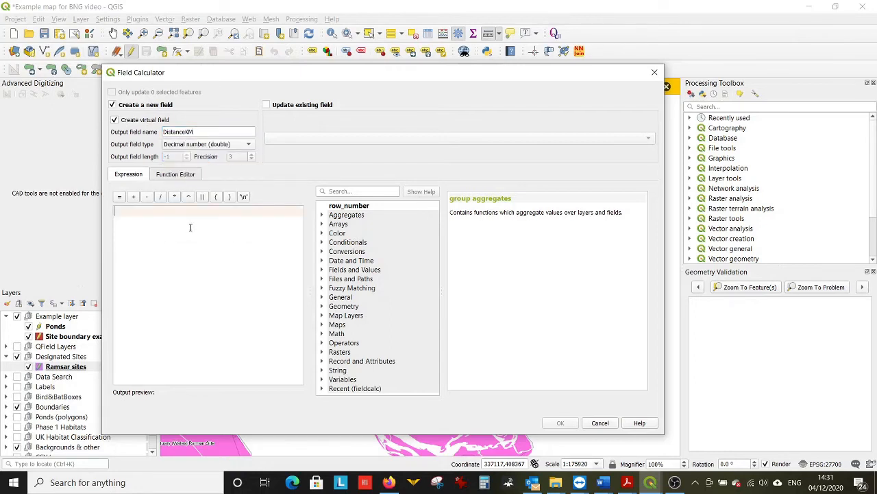
type("distance( $geometry , geometry( get_feature( 'Site_boundary_example_6158c5e5_755e_4f99_bef7_b2386e33e821','Ref','1')))")
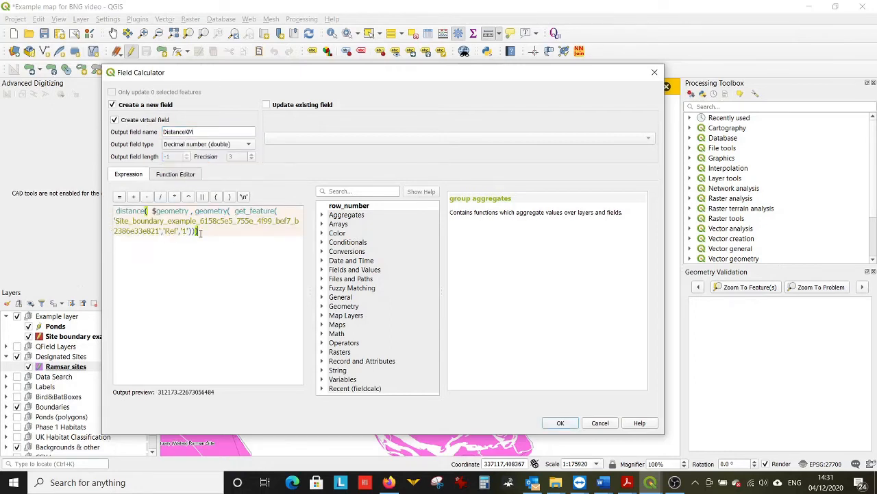
type("/1000")
Wrap the whole kilometre distance expression in round( … ,2) for two decimal places and create the DistanceKM field.
left_click(111, 218)
type("rou ")
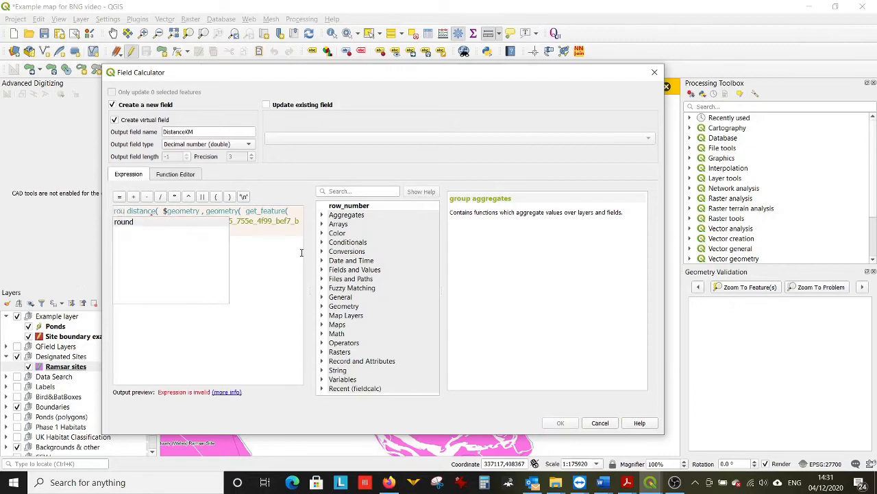
type("nd(")
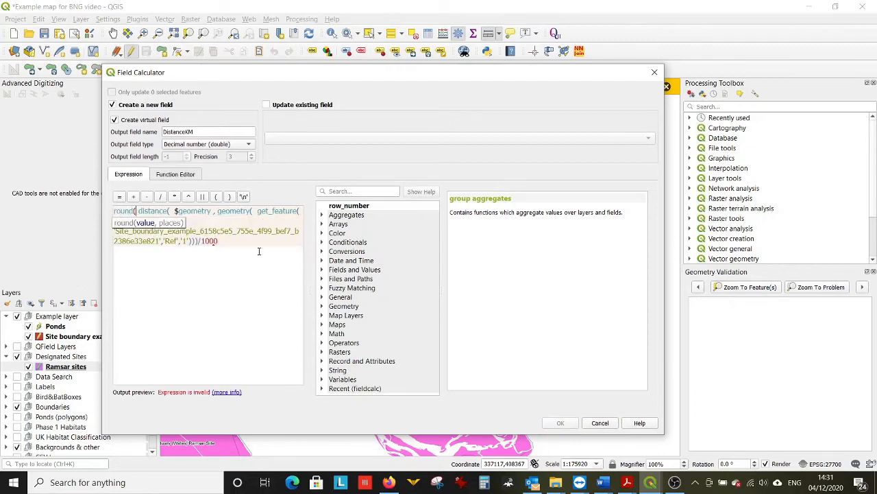
left_click(259, 251)
type(",")
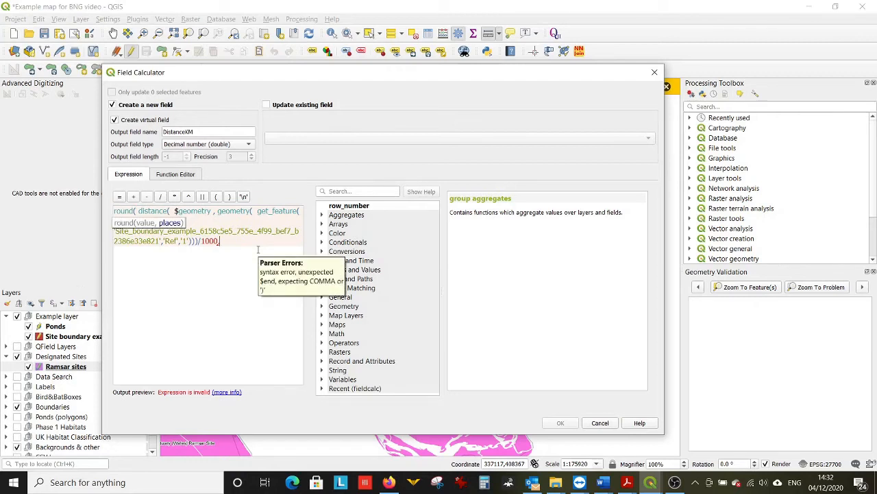
type("2)")
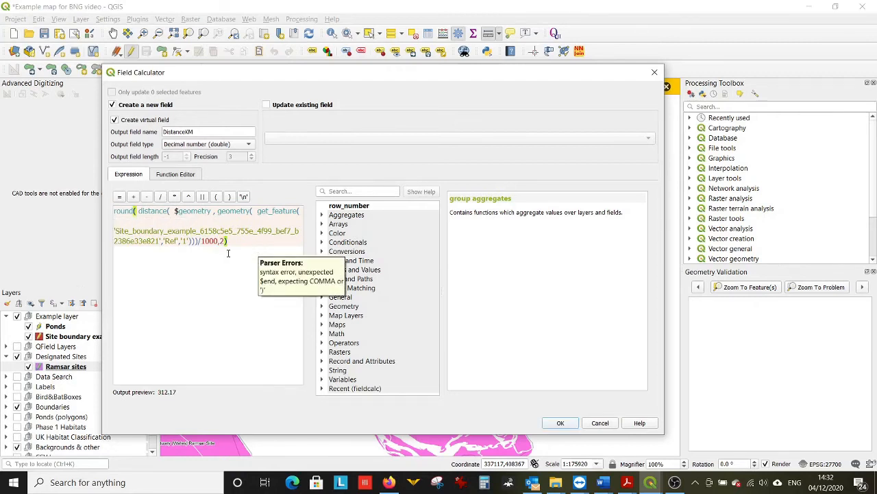
left_click(560, 422)
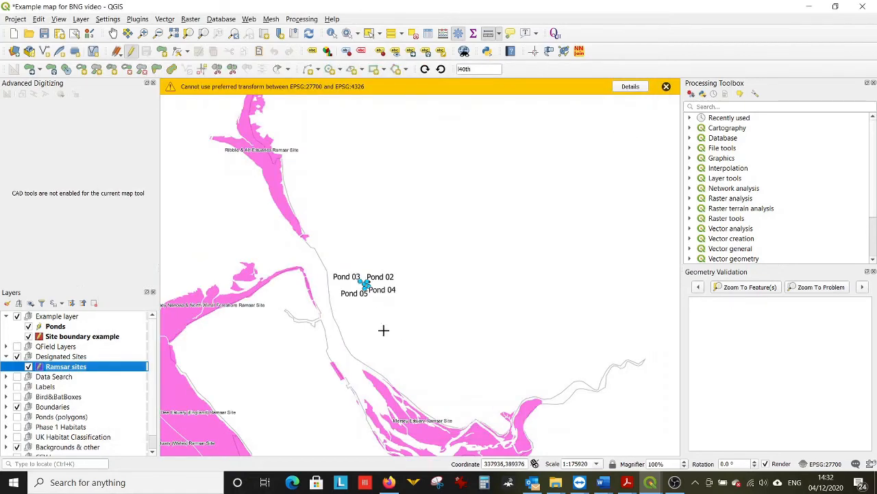
Open the Ramsar sites attribute table and compare the DistanceKM values with the Distance column.
left_click(428, 34)
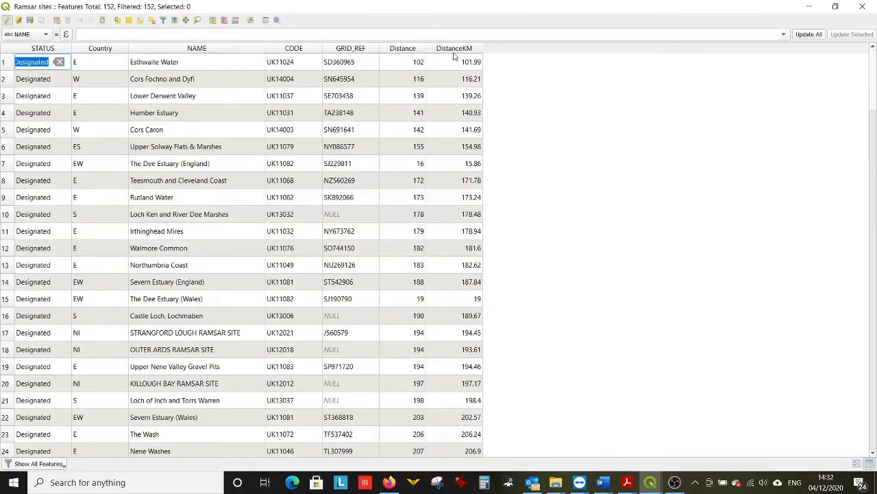
left_click(592, 94)
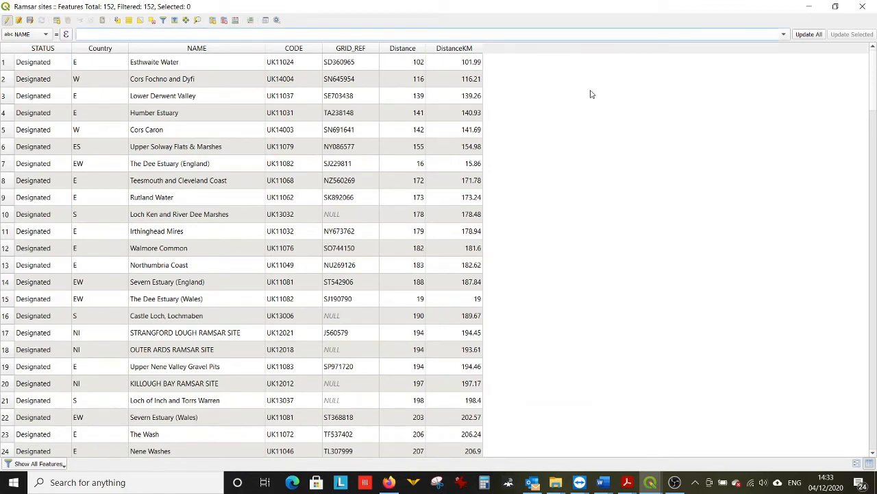